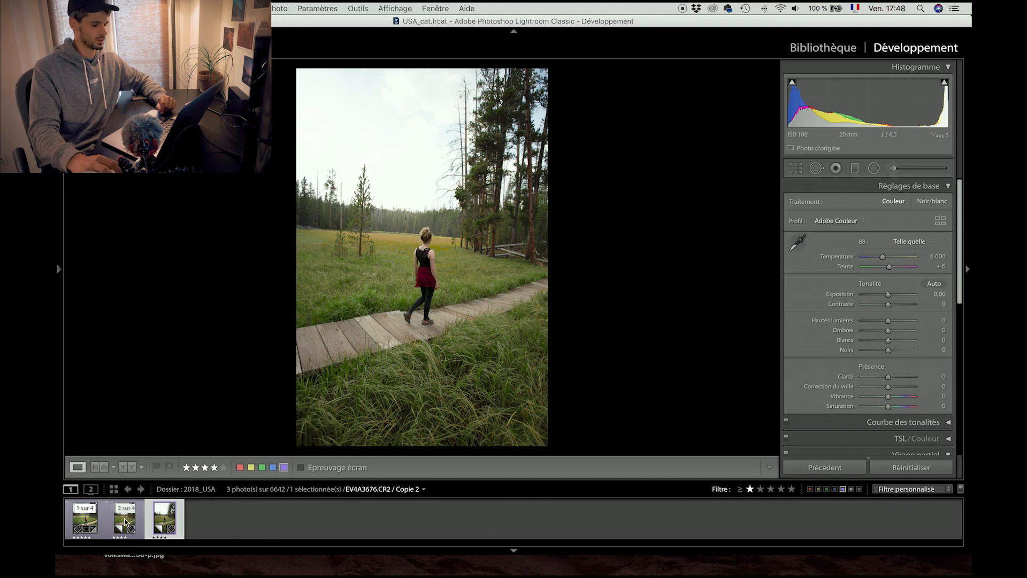
Step: Straighten the third copy of the boardwalk photo by setting the crop angle to −5,00
left_click(87, 517)
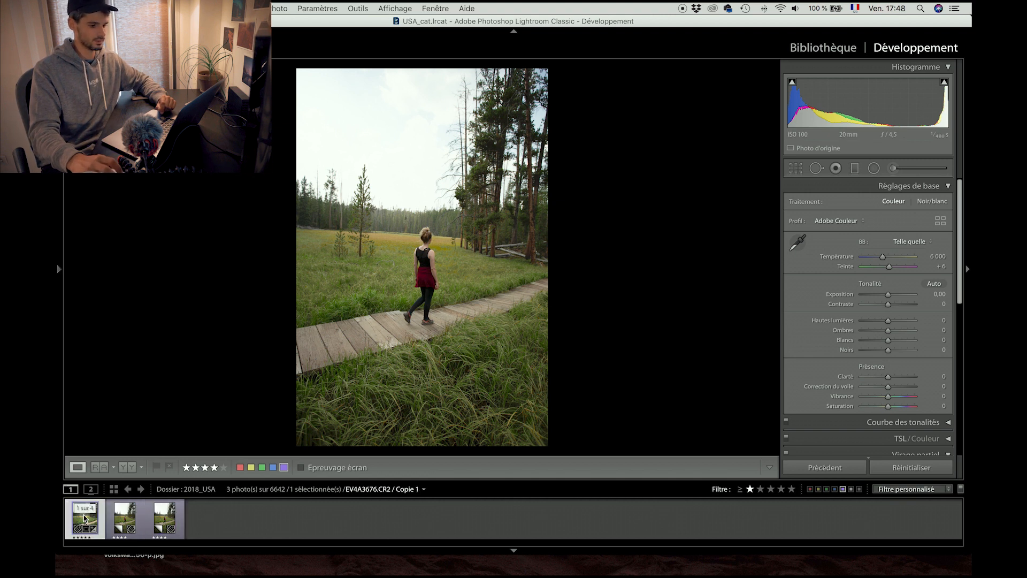
left_click(163, 523)
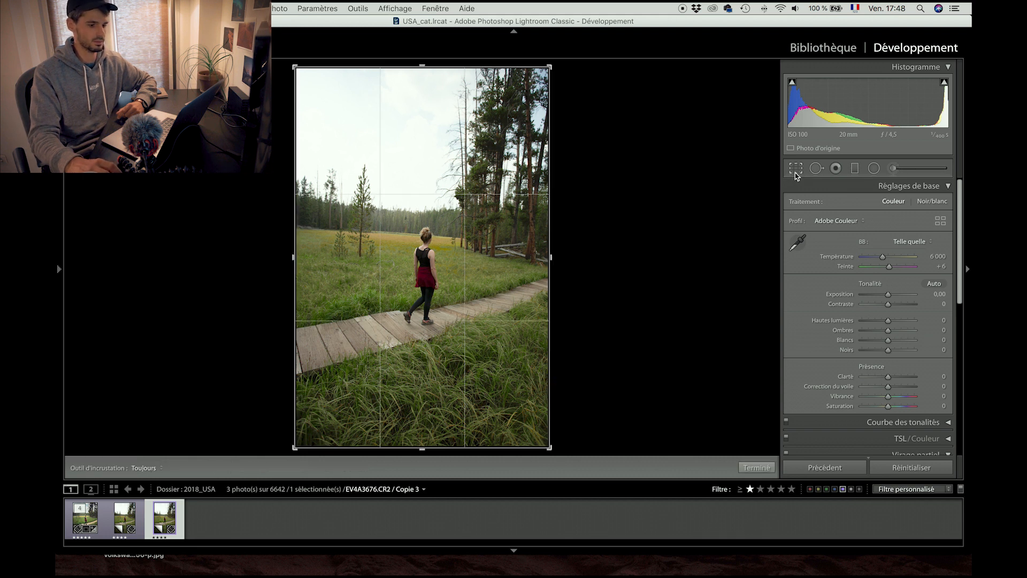
left_click(796, 170)
left_click(935, 236)
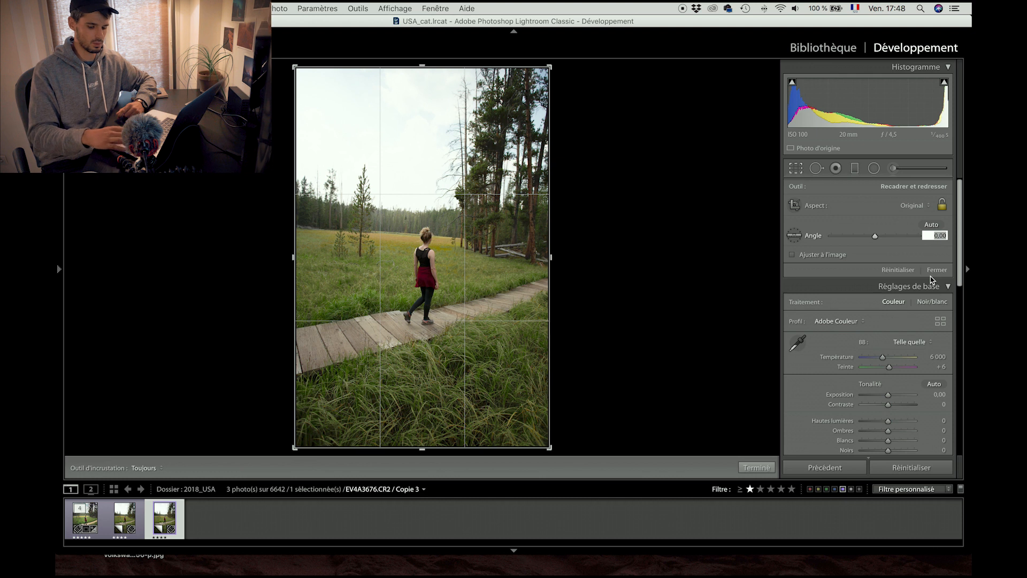
key("shift+Down")
key("shift+Down")
key("shift+Down")
key("shift+Down")
key("shift+Down")
key("shift+Down")
key("shift+Down")
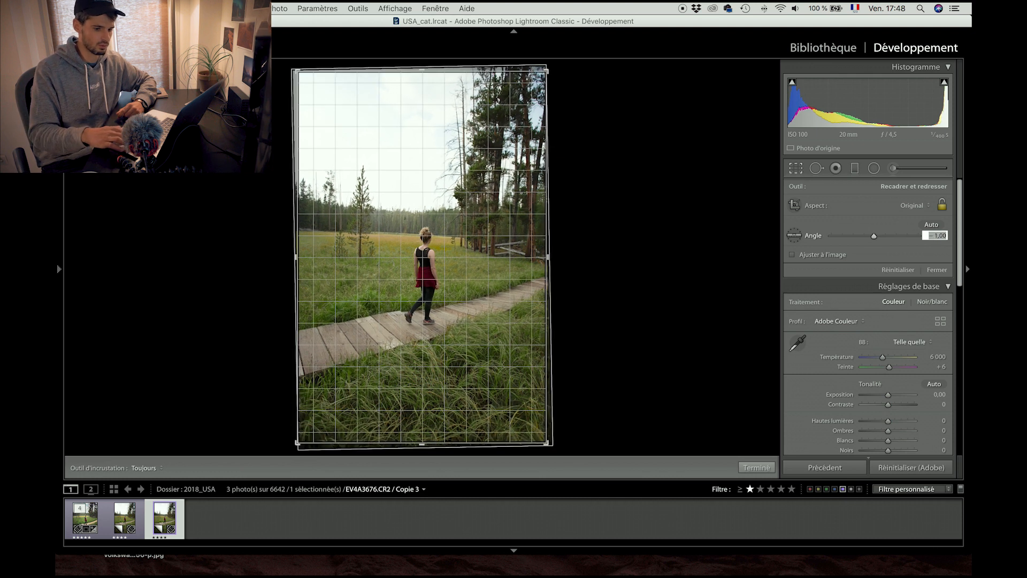
key("shift+Down")
key("shift+Down")
key("shift+Down")
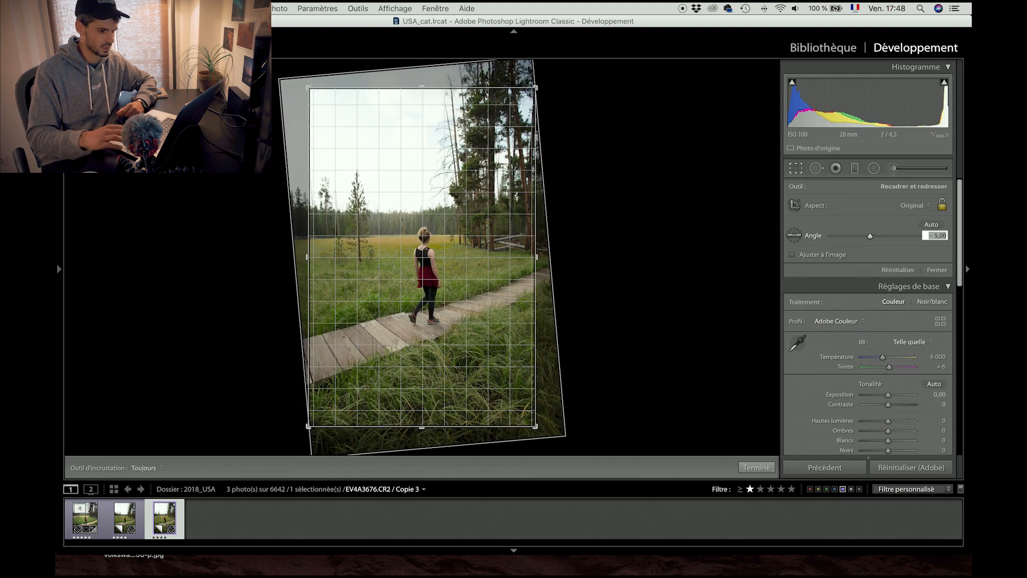
Step: Set the crop aspect ratio to 4 x 5 / 8 x 10, tighten the frame slightly from its left edge and apply the crop
left_click(910, 205)
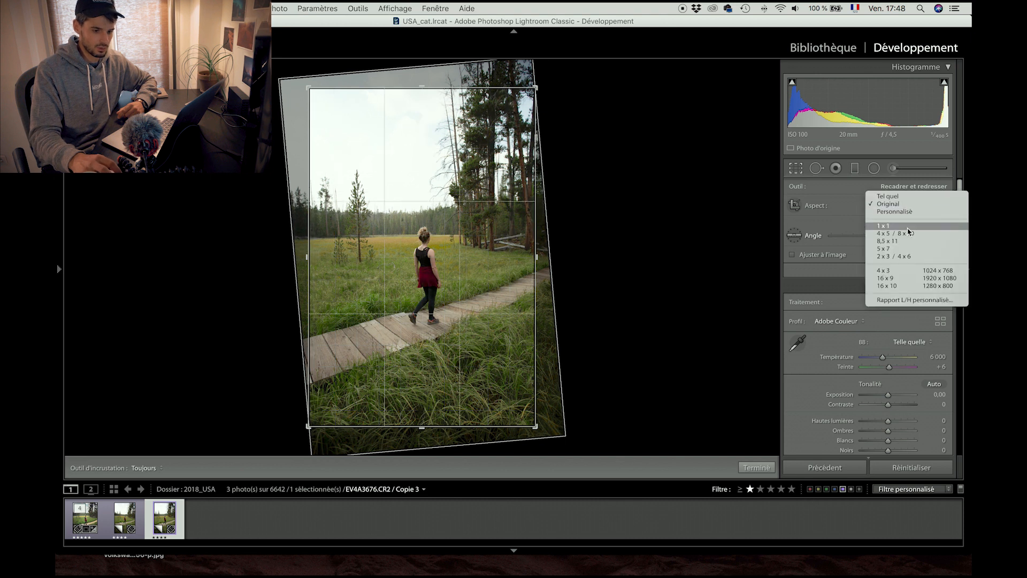
left_click(908, 234)
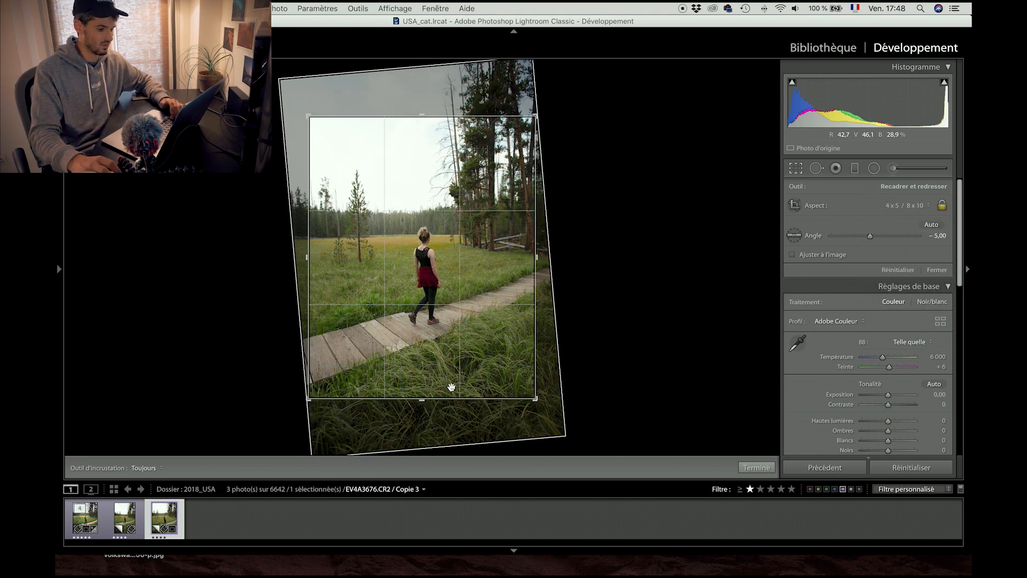
left_click_drag(306, 260, 313, 257)
left_click(767, 468)
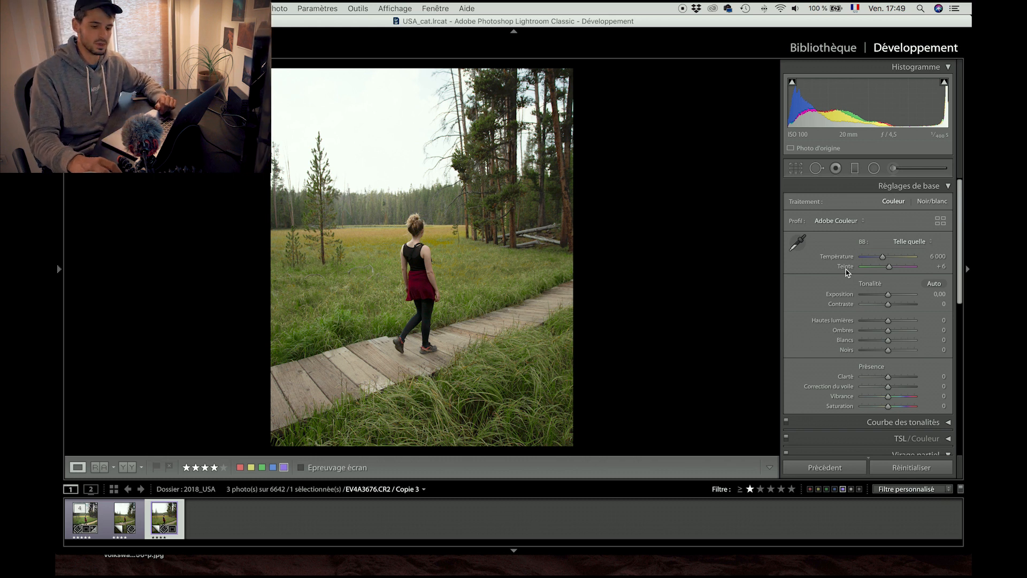
Step: Set the white balance by sampling the pale sky near the upper edge of the photo as the neutral target
left_click(902, 259)
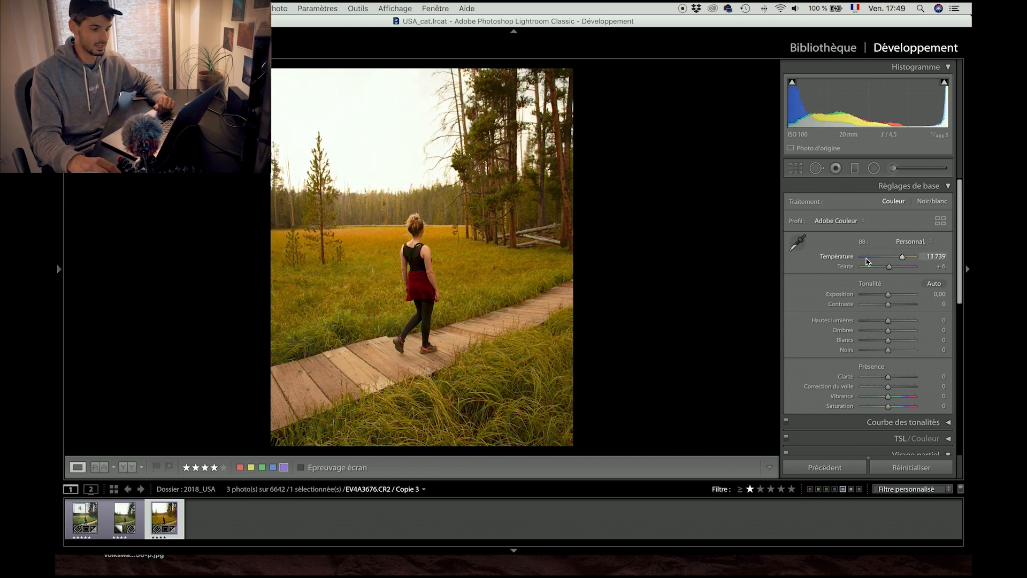
left_click(892, 258)
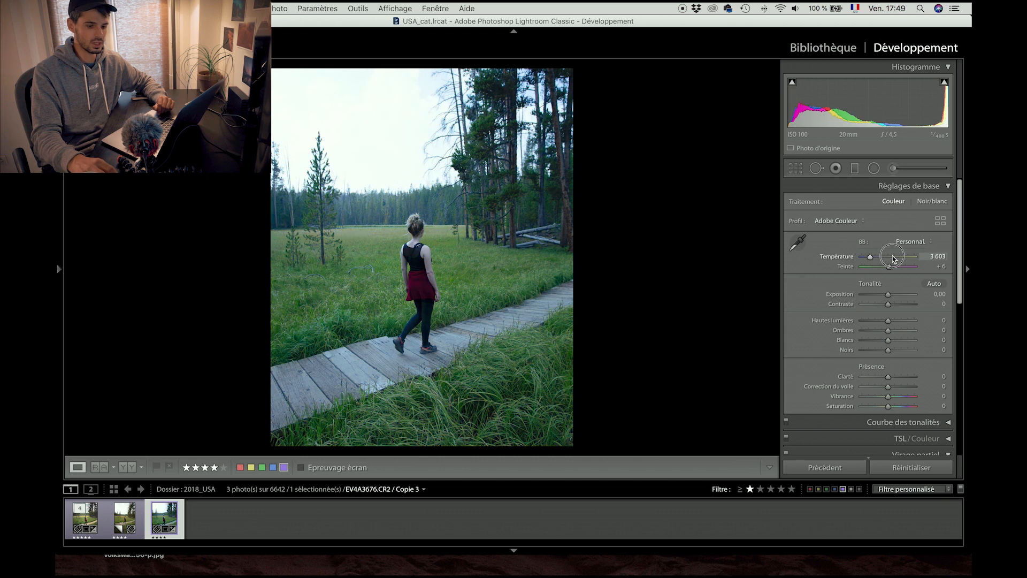
left_click(797, 243)
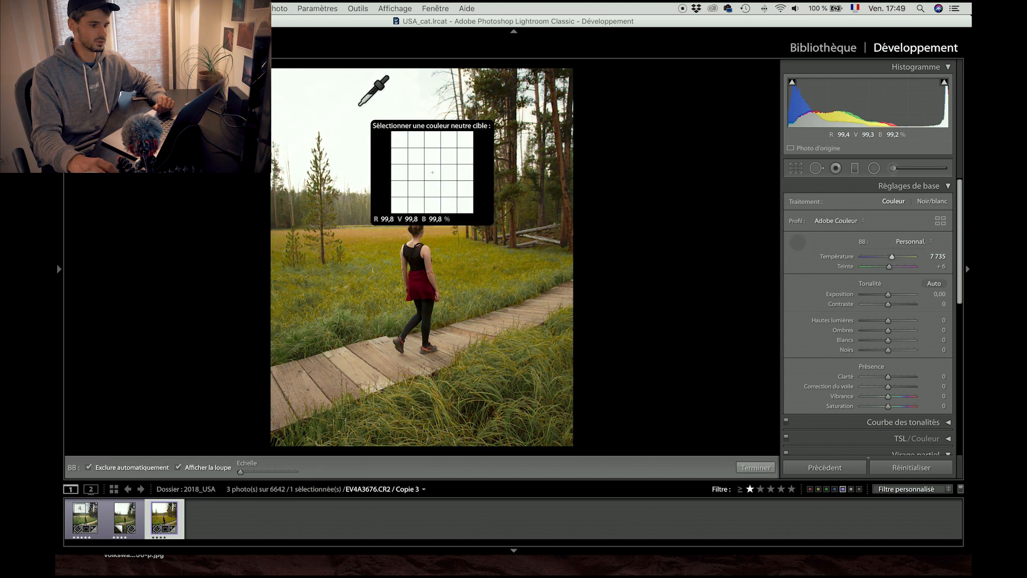
left_click(405, 79)
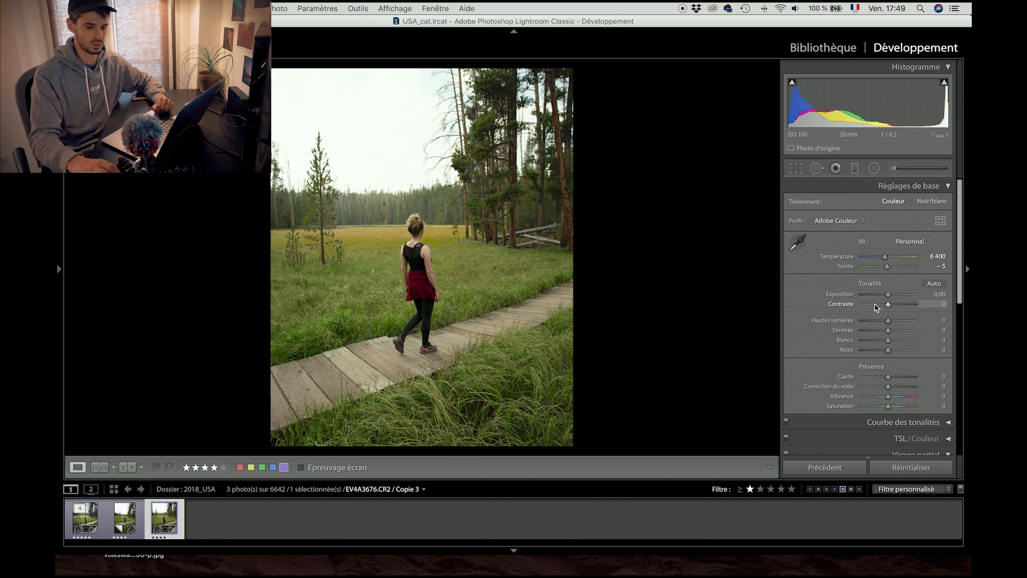
Step: Adjust the tonality with Hautes lumières at −100, Ombres at +17 and Blancs at +18
scroll(886, 288, "down", 2)
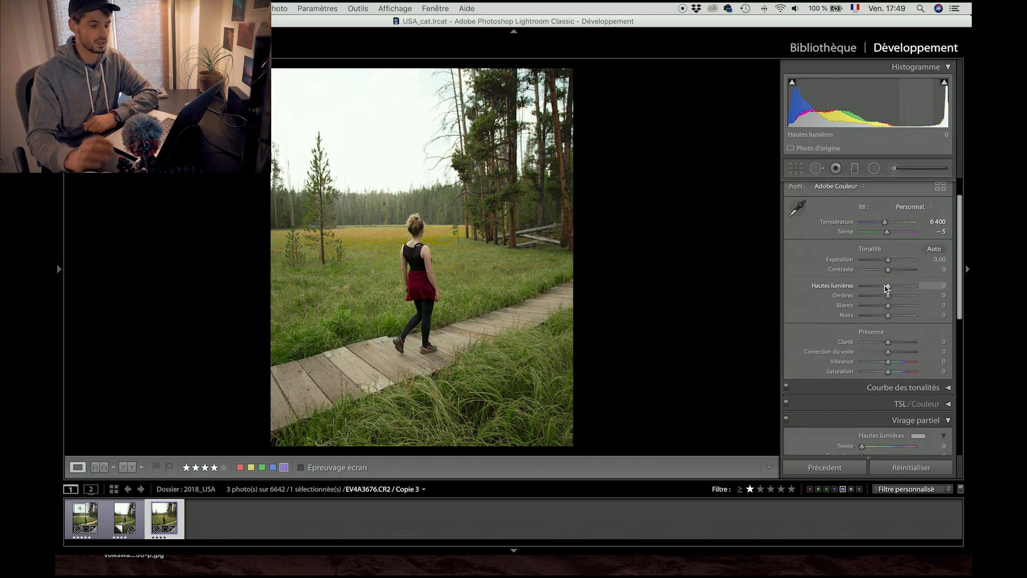
left_click_drag(886, 287, 808, 298)
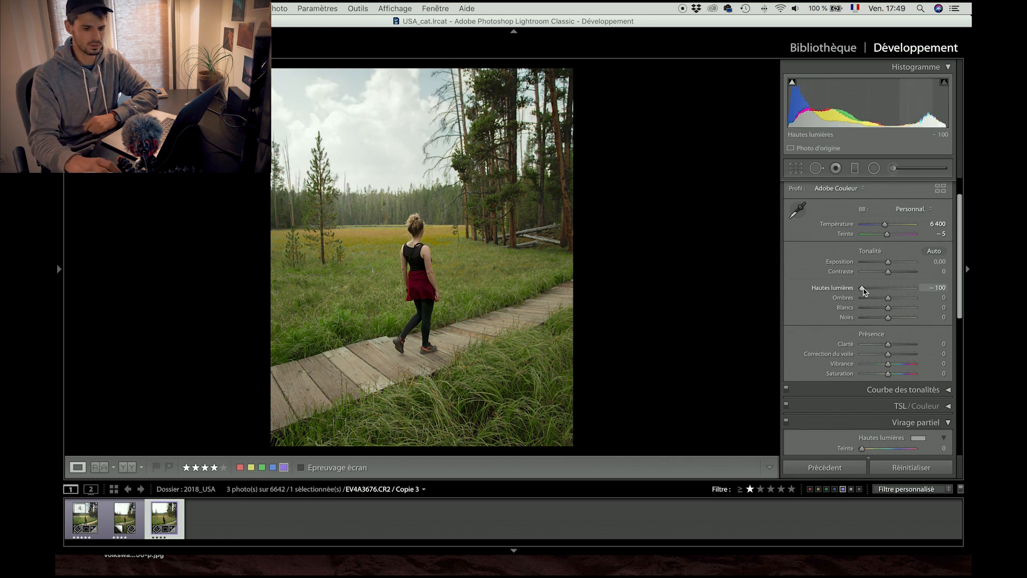
left_click_drag(888, 298, 890, 320)
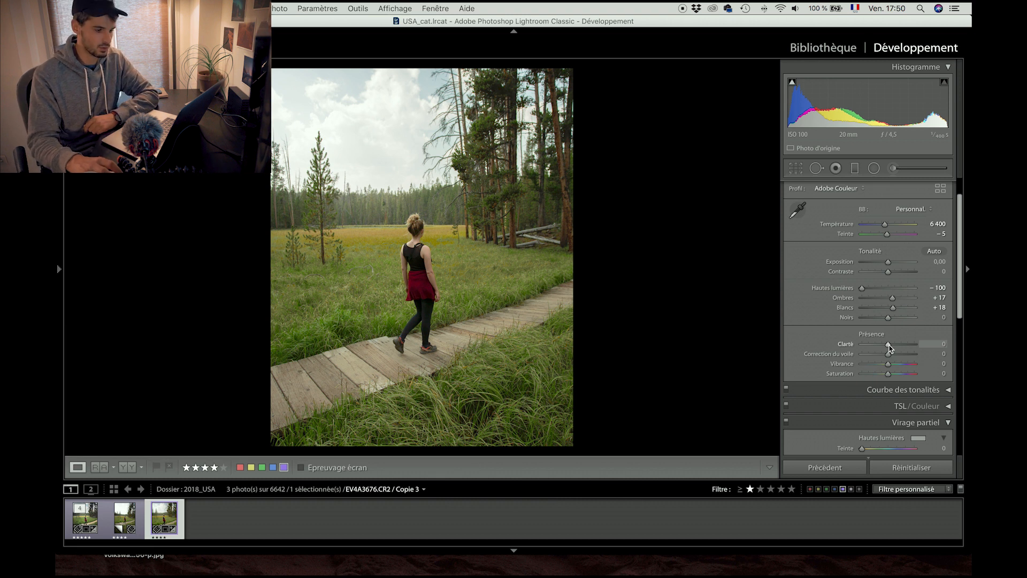
Step: Try stronger and negative Clarté amounts on the photo, and settle Clarté at +5
left_click_drag(889, 345, 902, 347)
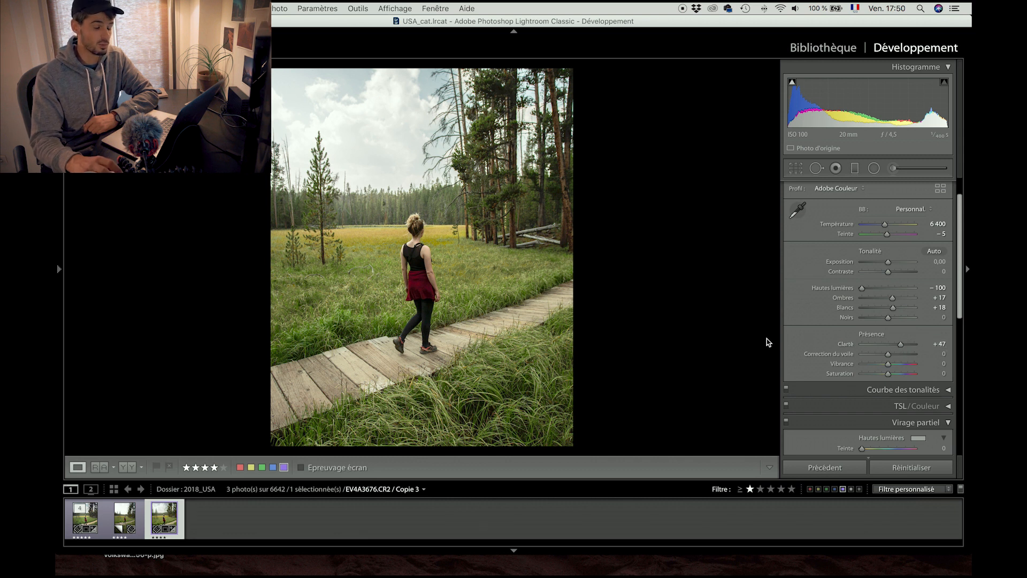
double_click(900, 343)
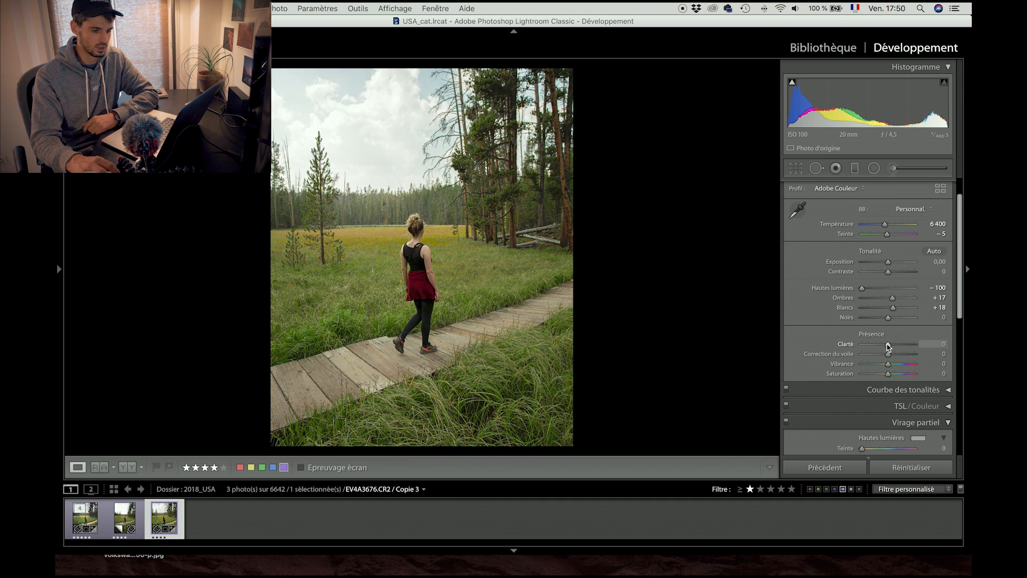
left_click_drag(888, 347, 886, 347)
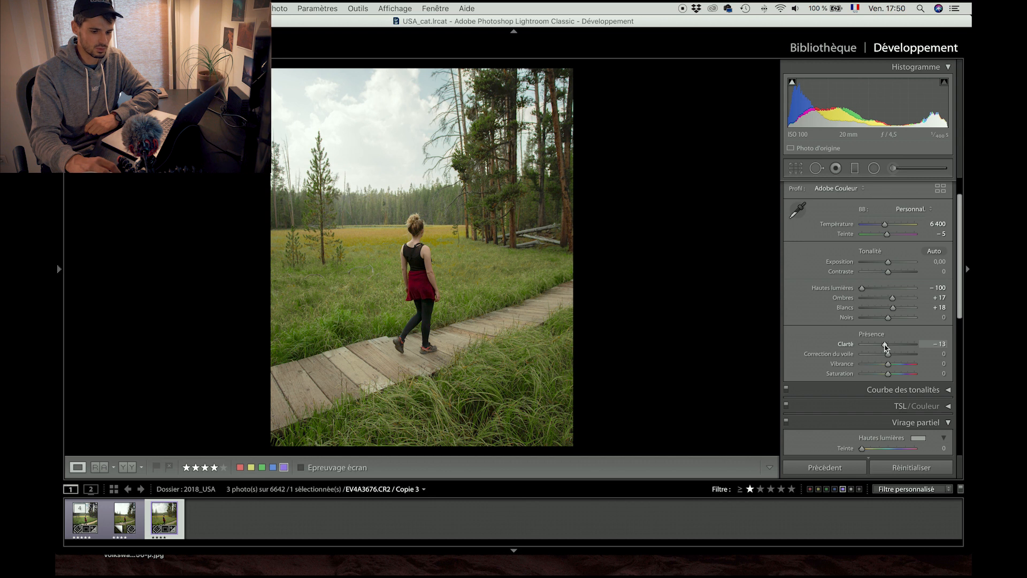
left_click_drag(885, 346, 891, 347)
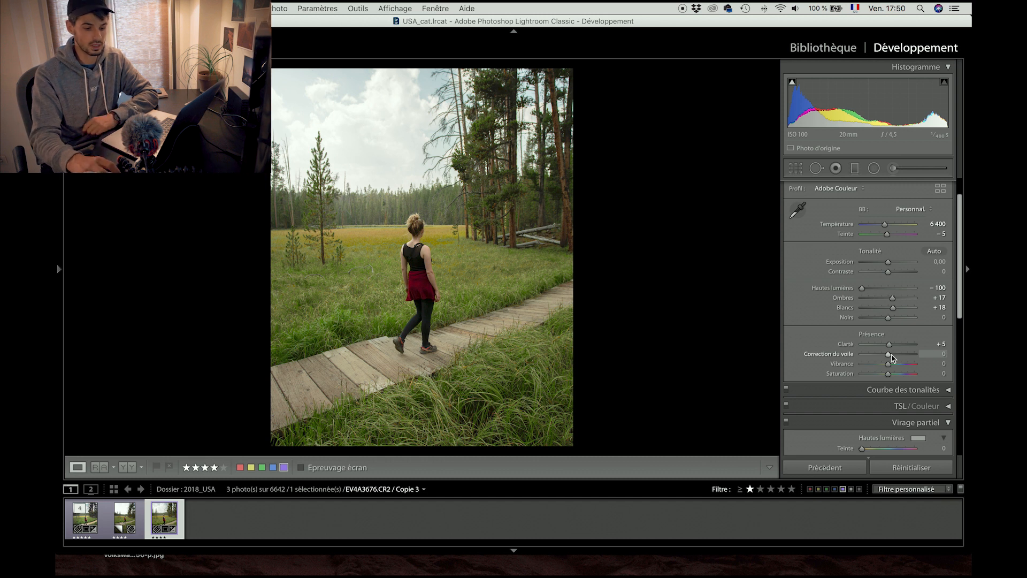
Step: Set Correction du voile to +10
mouse_move(897, 358)
left_mouse_down()
mouse_move(884, 357)
mouse_move(894, 357)
left_mouse_up()
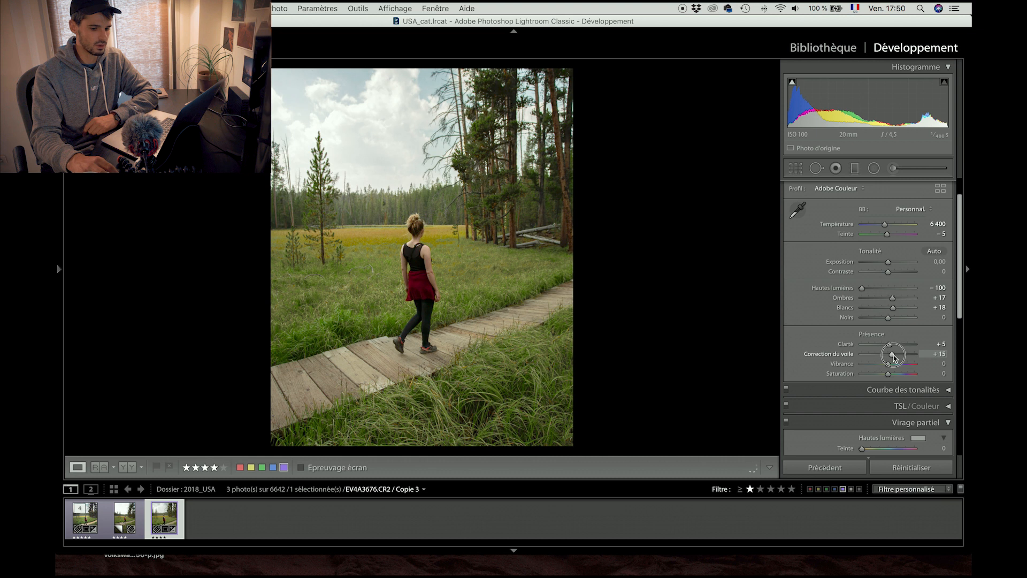
left_click(934, 354)
type("10")
key("Return")
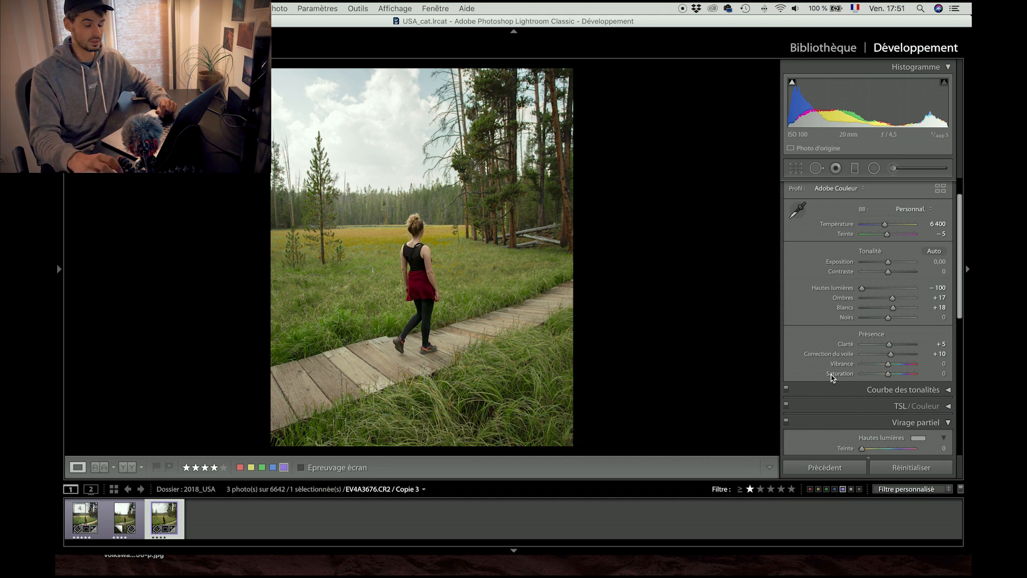
Step: Balance the colour intensity by setting Vibrance to +30 and Saturation to −15
mouse_move(893, 379)
left_mouse_down()
mouse_move(912, 375)
mouse_move(852, 384)
mouse_move(884, 375)
left_mouse_up()
double_click(883, 373)
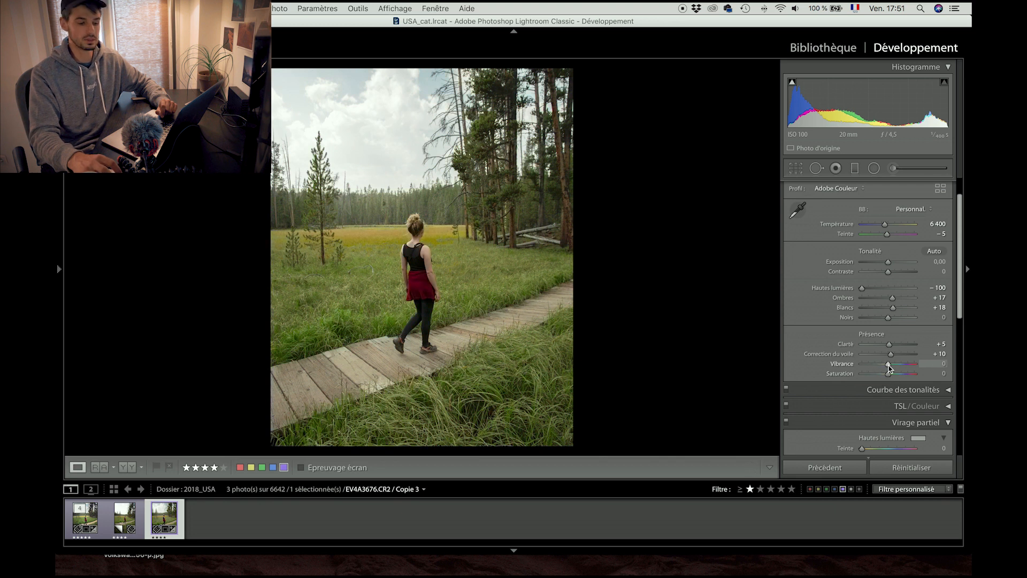
mouse_move(889, 368)
left_mouse_down()
mouse_move(906, 366)
mouse_move(885, 376)
mouse_move(899, 367)
left_mouse_up()
double_click(899, 365)
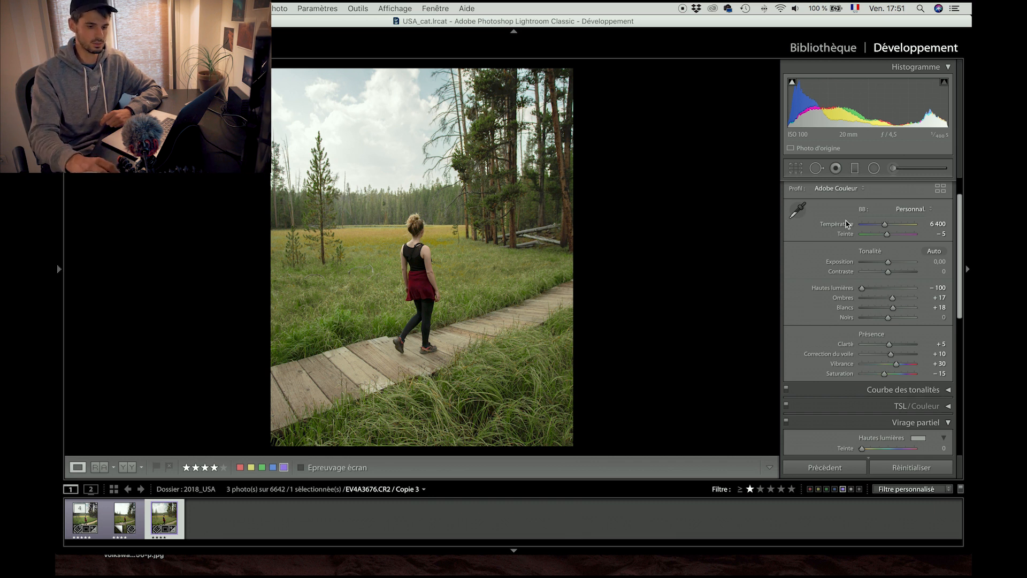
Step: Collapse the Réglages de base, Virage partiel and Etalonnage sections and expand Courbe des tonalités
scroll(847, 224, "up", 1)
left_click(859, 186)
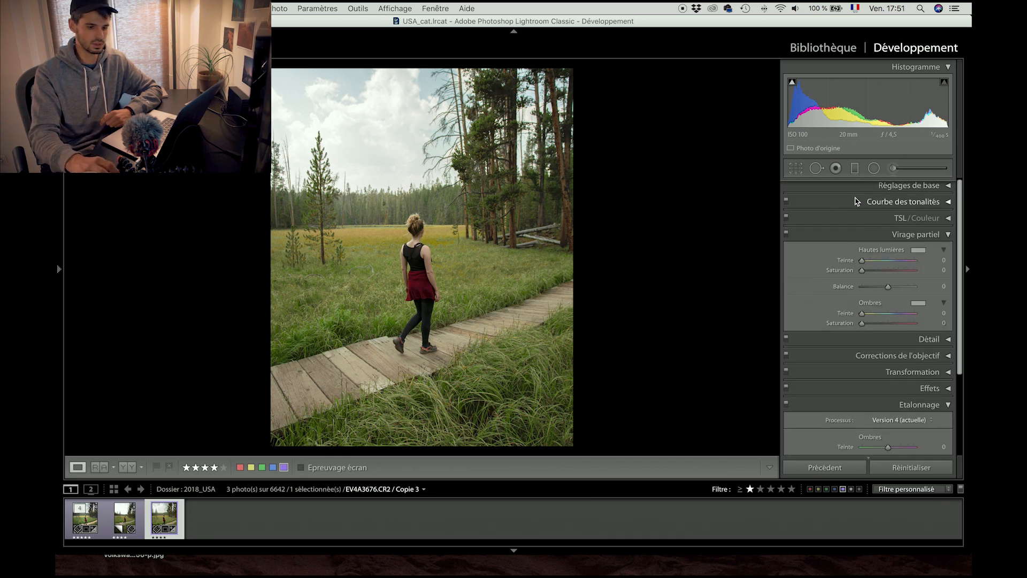
left_click(851, 234)
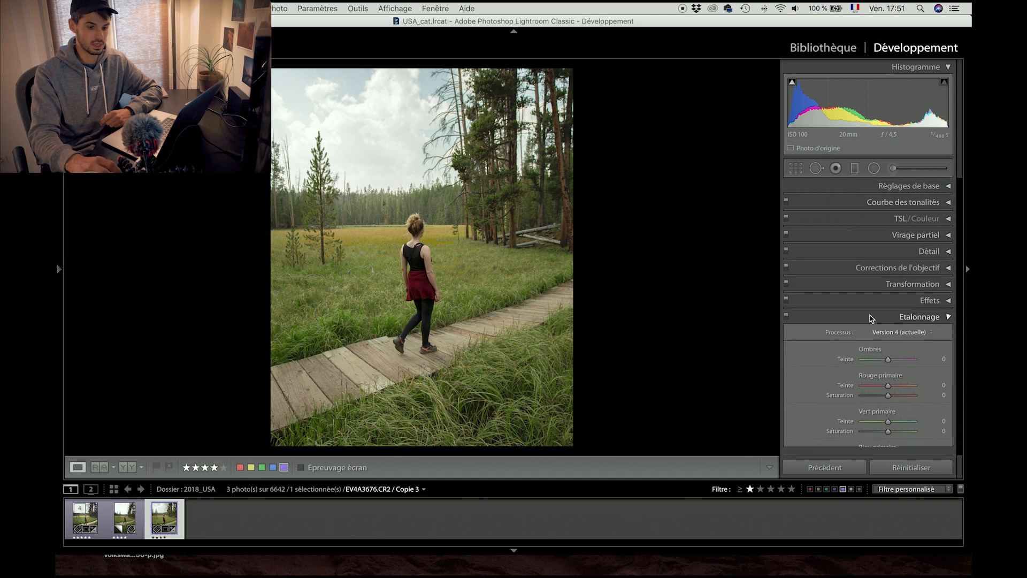
left_click(870, 317)
left_click(833, 203)
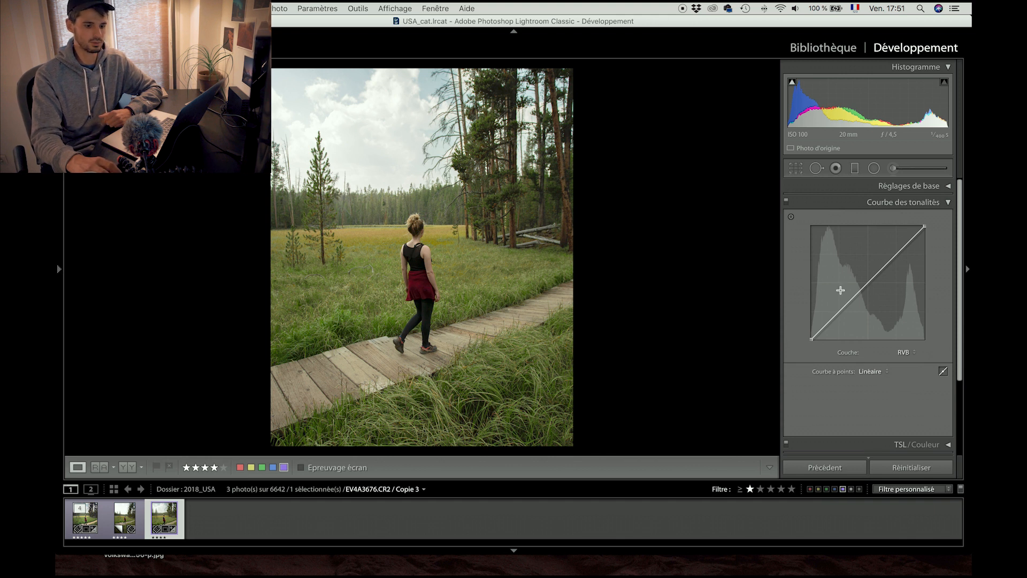
Step: Shape an RVB S-curve with raised highlights, lowered shadows and a midpoint at 49,8 / 52,5 %, anchor the deep shadows and lift the black point to 3,9 %
mouse_move(870, 283)
left_mouse_down()
mouse_move(871, 305)
mouse_move(865, 259)
mouse_move(870, 283)
left_mouse_up()
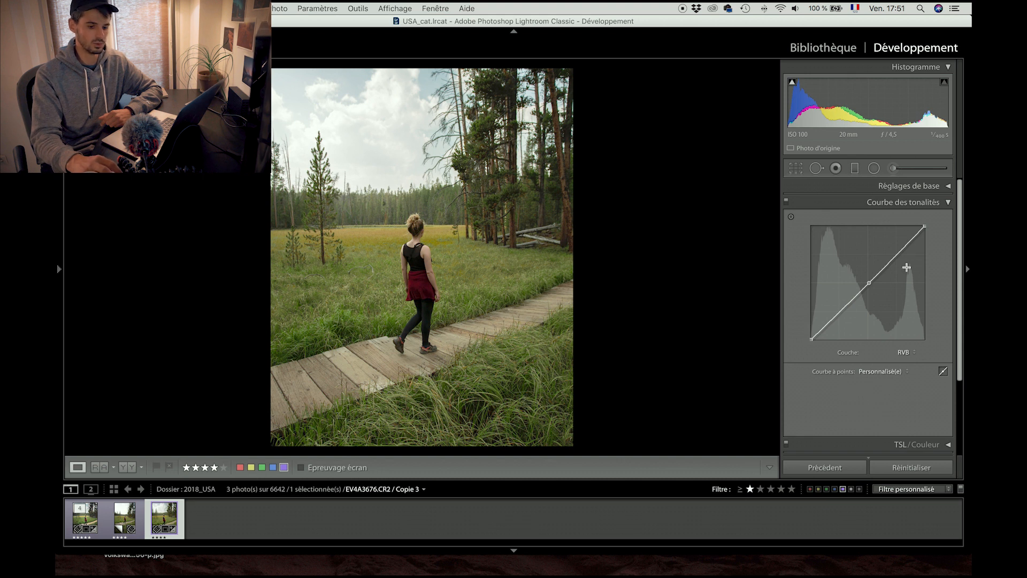
left_click_drag(897, 257, 895, 249)
left_click_drag(840, 317, 840, 317)
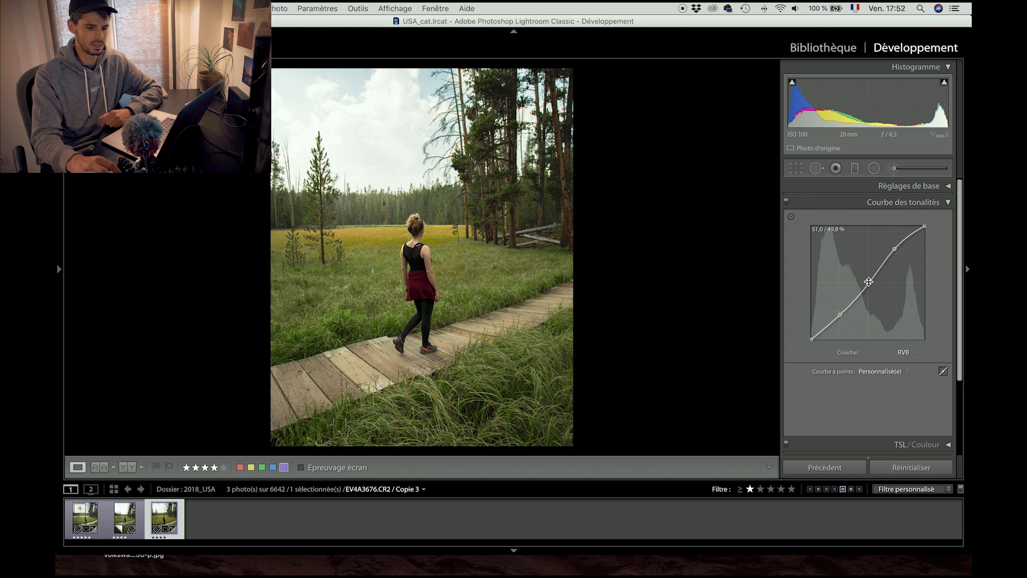
left_click_drag(869, 282, 868, 280)
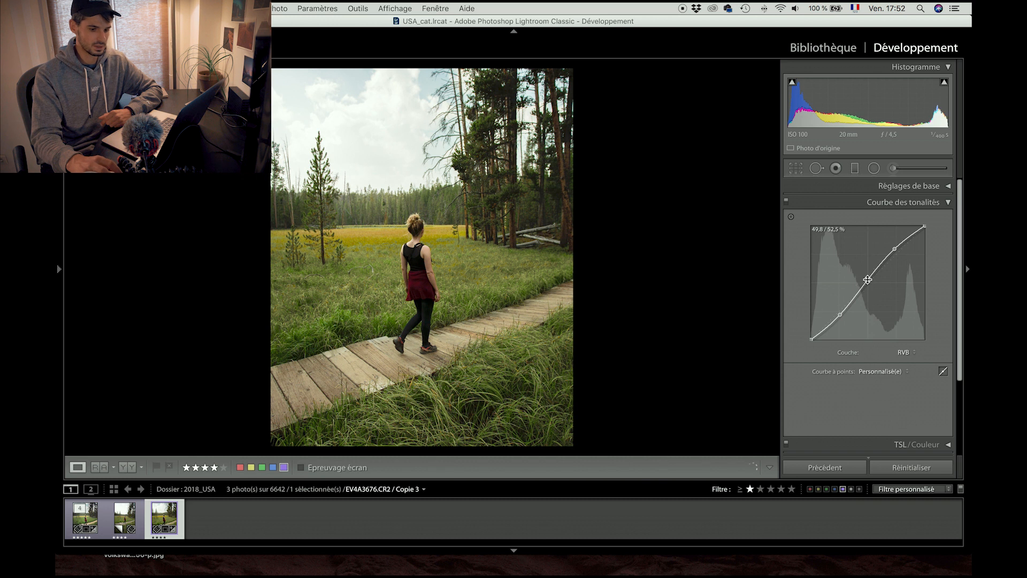
left_click(819, 333)
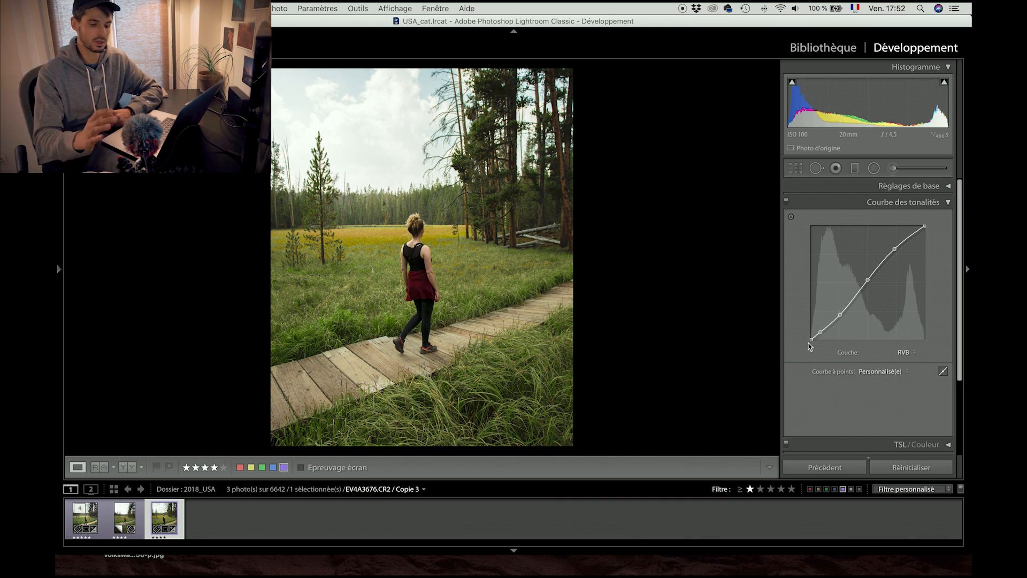
left_click_drag(812, 344, 811, 336)
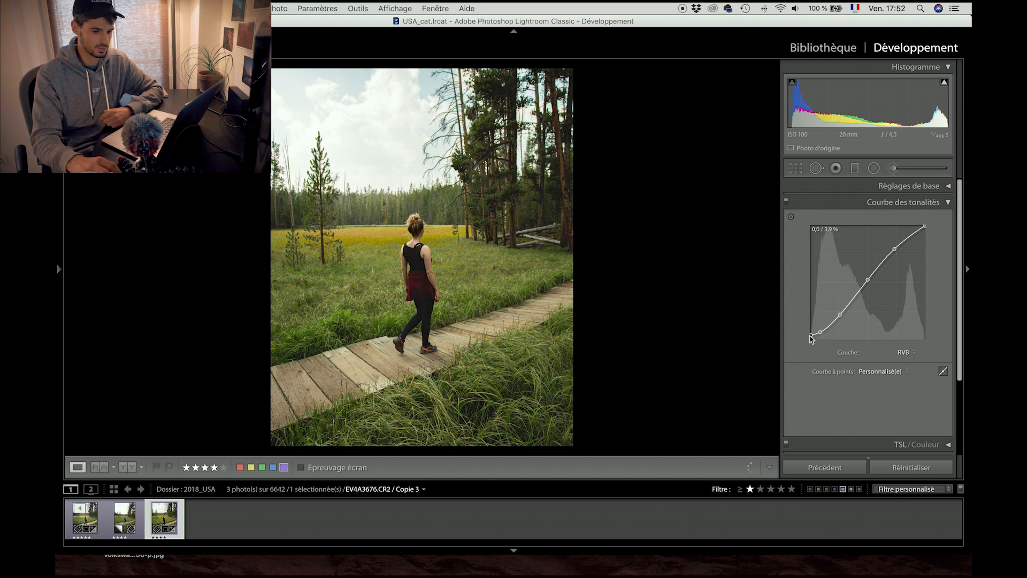
Step: Compare the photo with and without the tone curve by switching the curve off and on twice
left_click(786, 202)
left_click(786, 202)
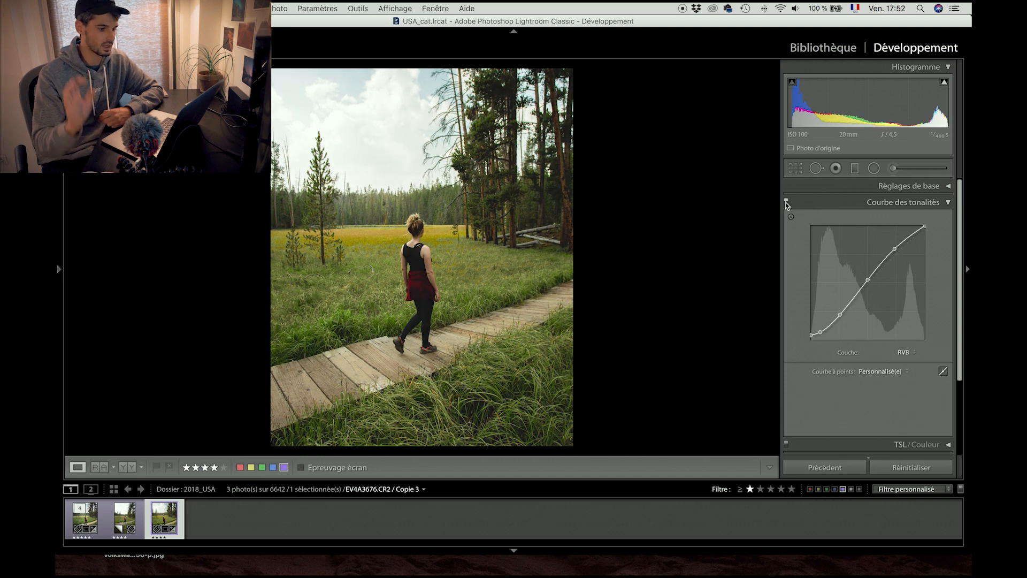
left_click(786, 202)
left_click(786, 201)
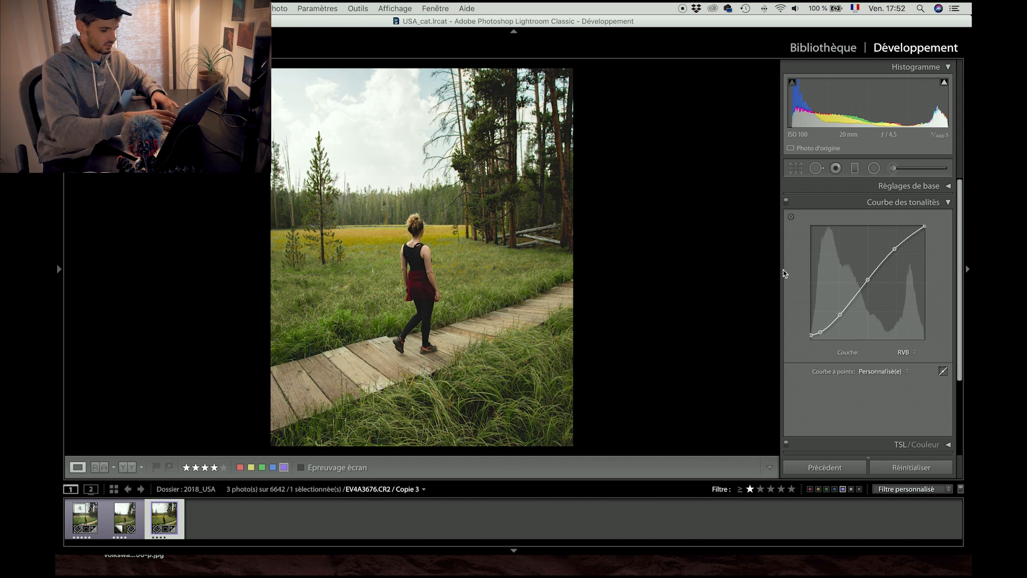
key("XF86MonBrightnessUp")
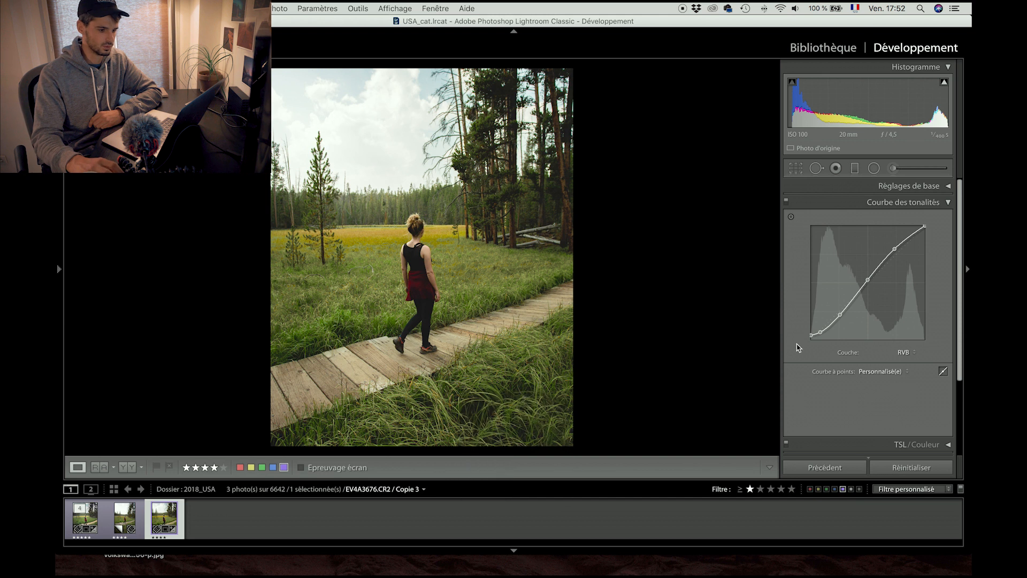
Step: Shift the hues in TSL / Couleur by setting Teinte to +32 for Jaune, +29 for Vert and −16 for Bleu
left_click(846, 209)
left_click(842, 217)
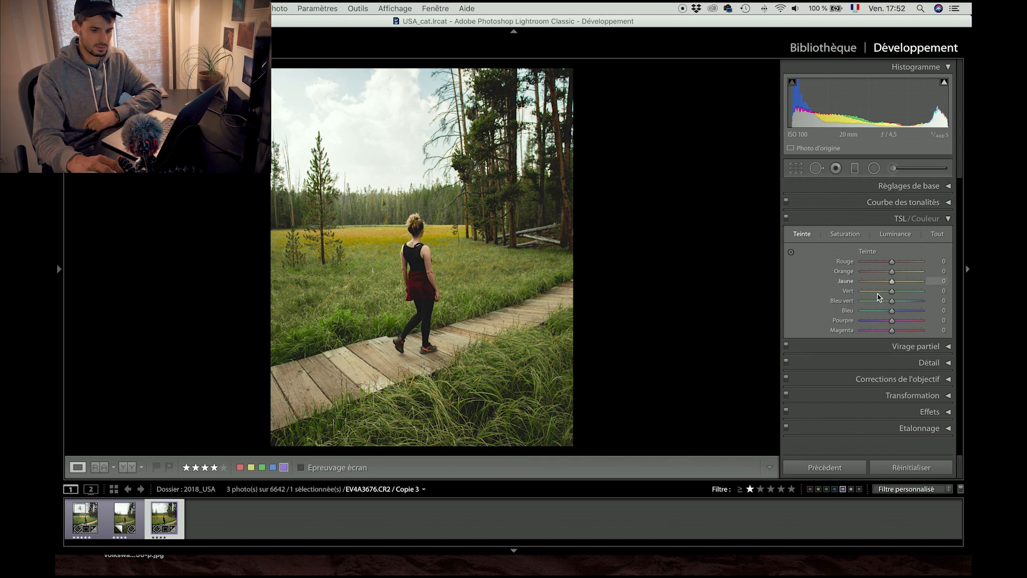
mouse_move(892, 282)
left_mouse_down()
mouse_move(902, 285)
mouse_move(898, 294)
left_mouse_up()
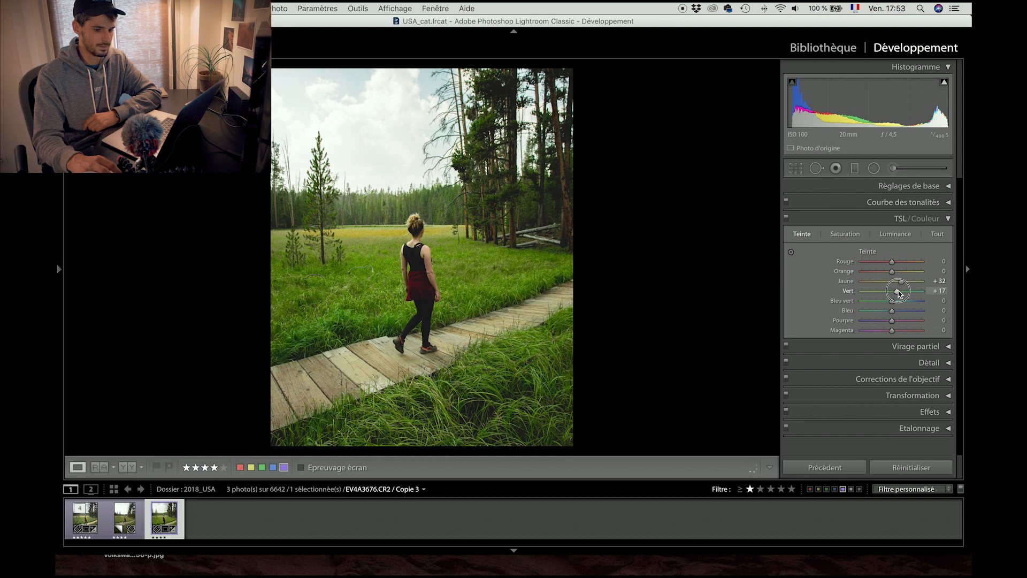
left_click_drag(899, 293, 900, 290)
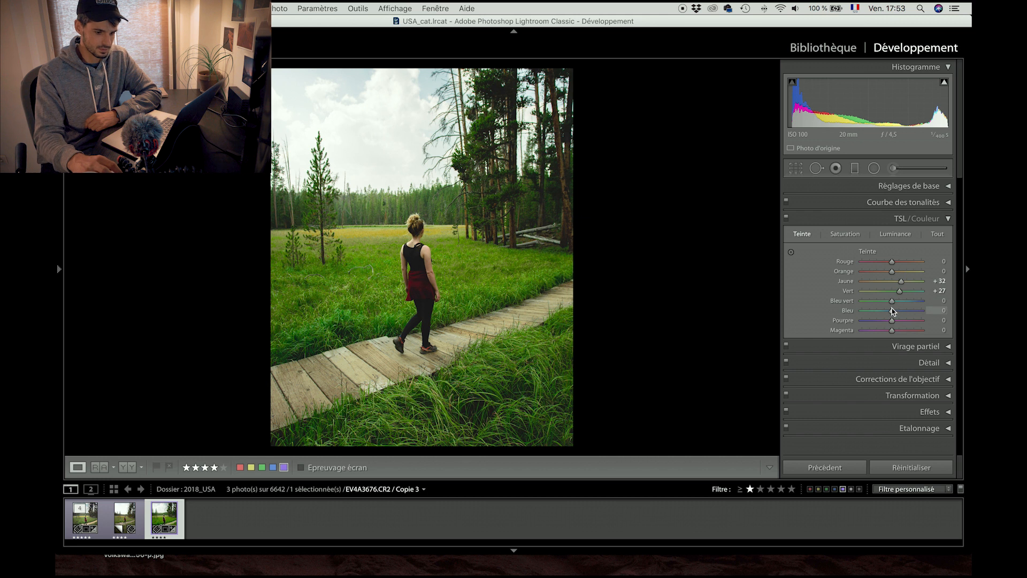
mouse_move(892, 310)
left_mouse_down()
mouse_move(856, 316)
mouse_move(930, 317)
mouse_move(850, 317)
mouse_move(887, 324)
mouse_move(902, 293)
left_mouse_up()
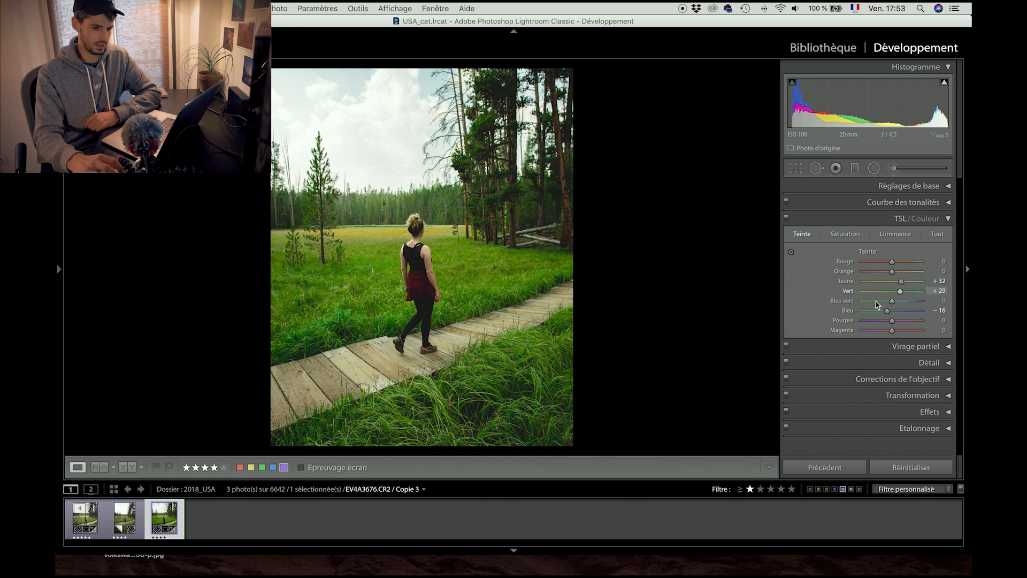
Step: Adjust the TSL Saturation values to Vert −41, Orange +45 and Bleu +45, leaving Jaune at 0
left_click(845, 234)
left_click_drag(888, 293, 881, 294)
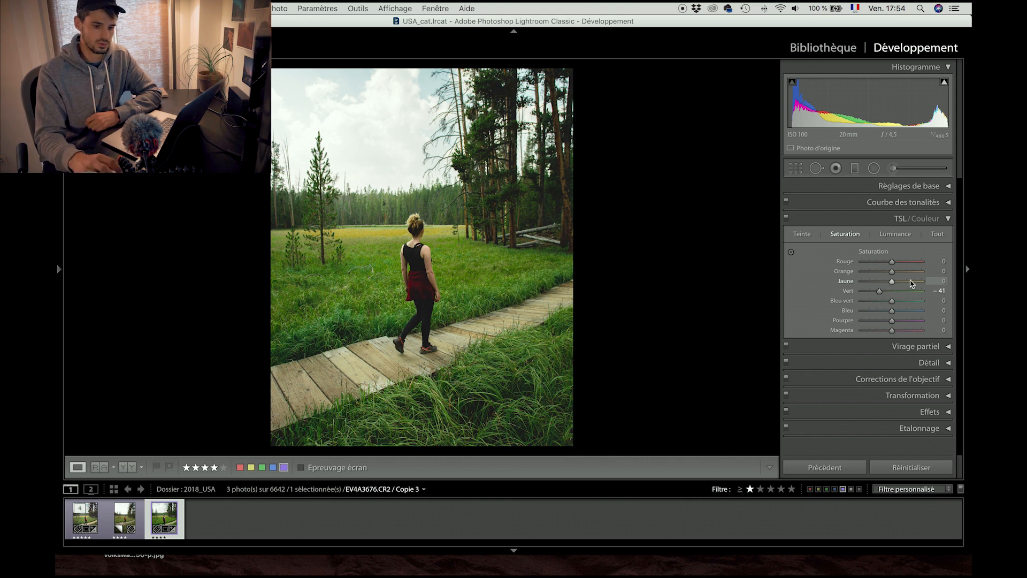
left_click(892, 282)
mouse_move(893, 284)
left_mouse_down()
mouse_move(902, 285)
mouse_move(892, 285)
left_mouse_up()
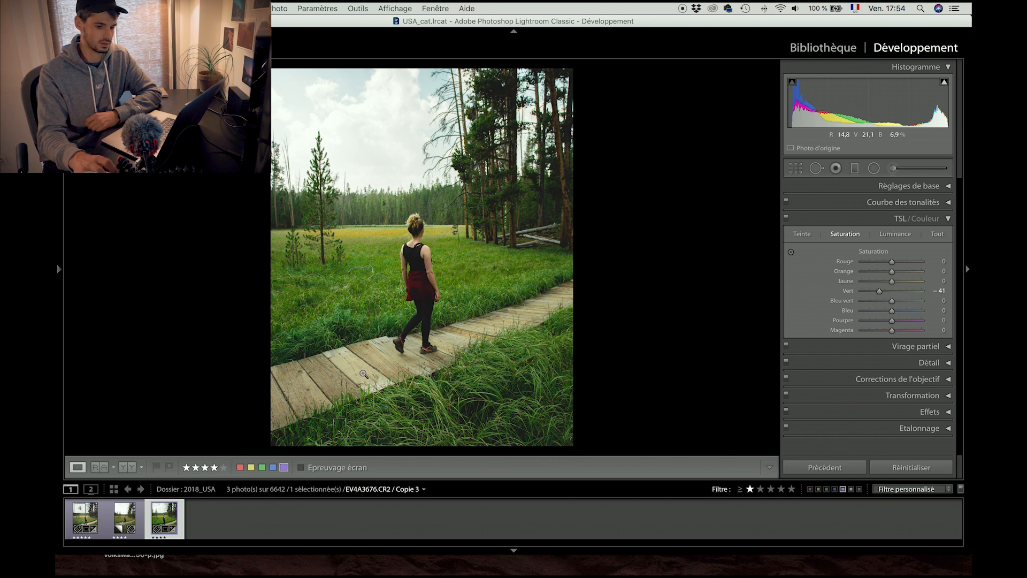
left_click_drag(896, 271, 904, 272)
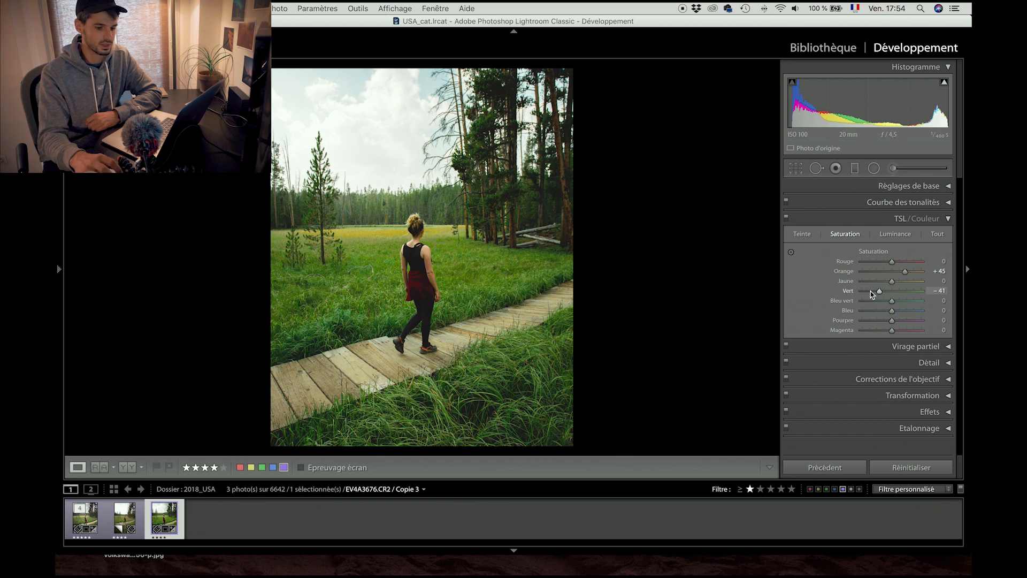
left_click_drag(893, 313, 908, 314)
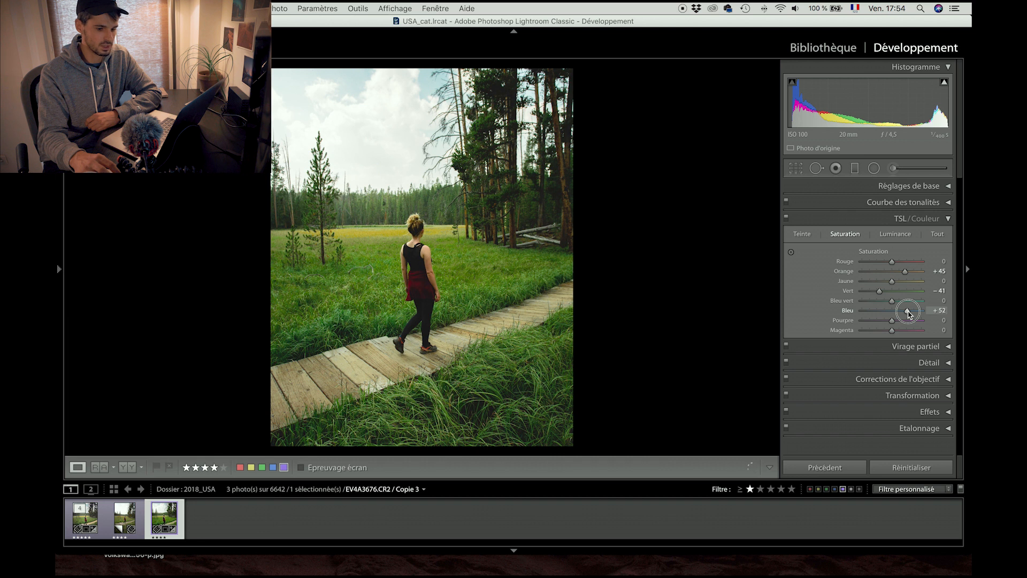
left_click_drag(908, 316, 907, 315)
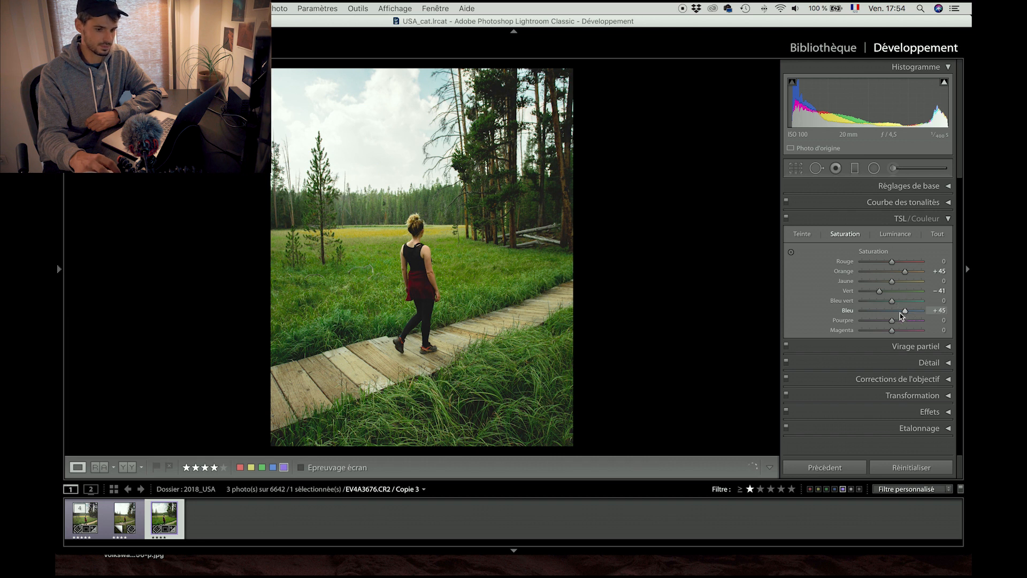
Step: Adjust the TSL Luminance values to Orange +72, Jaune +29, Vert −21 and Bleu −54
left_click(896, 236)
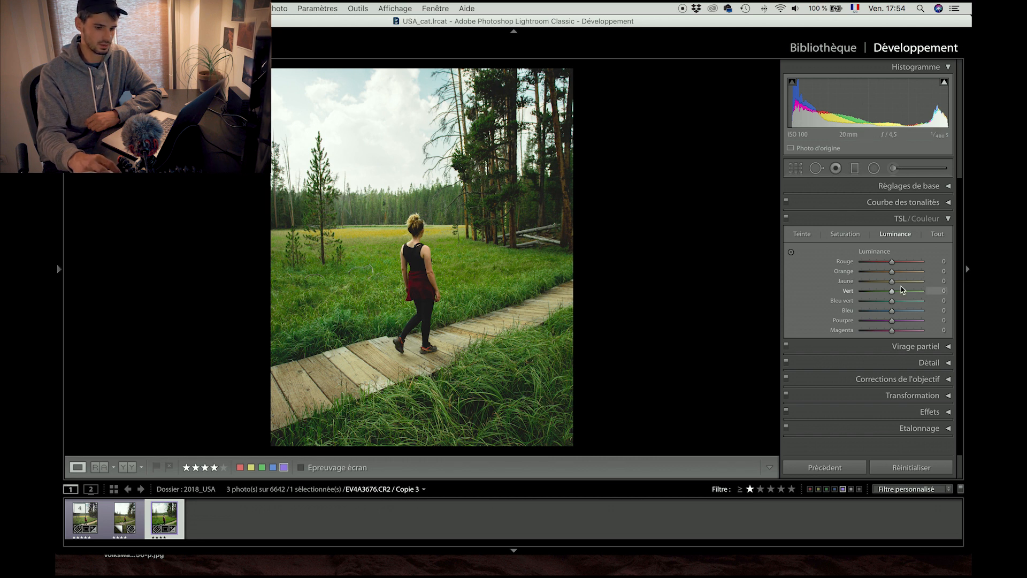
left_click_drag(908, 272, 912, 275)
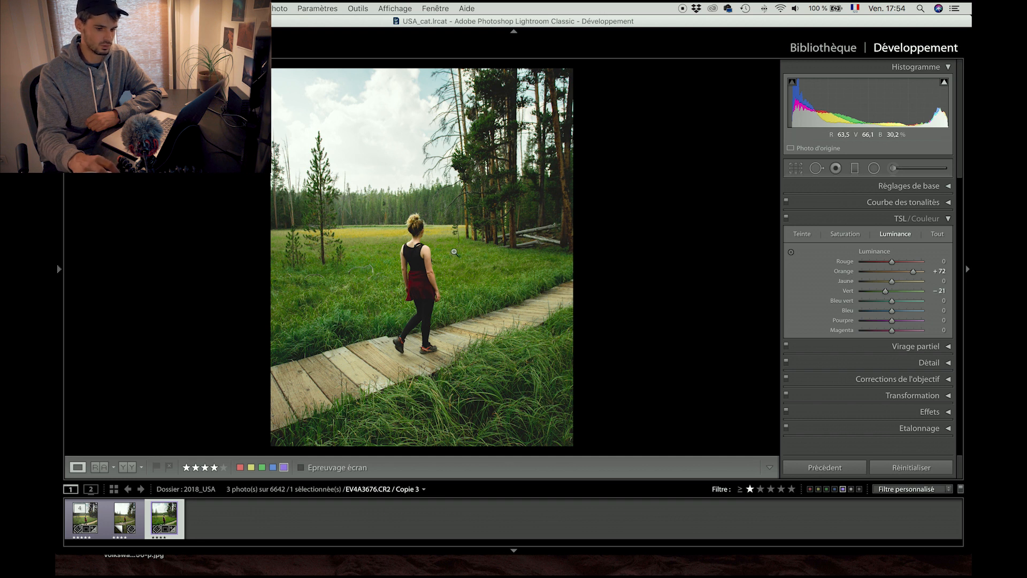
left_click_drag(892, 280, 902, 283)
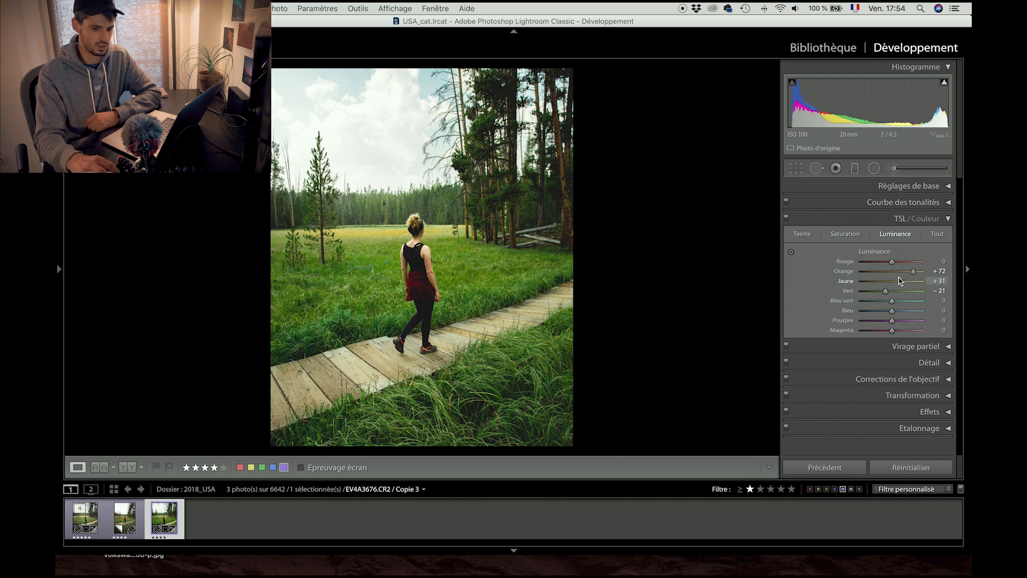
left_click_drag(900, 281, 900, 282)
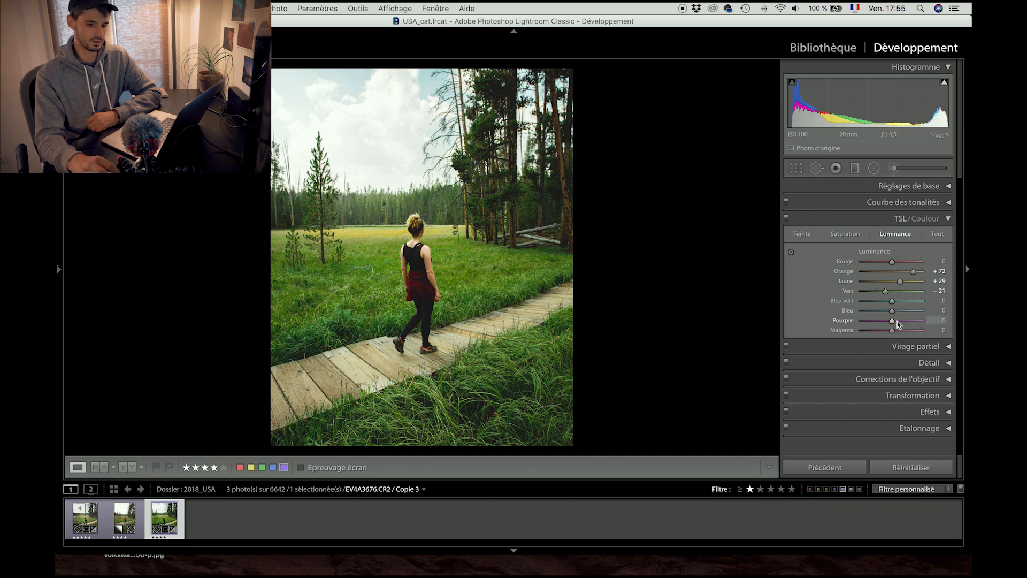
left_click_drag(884, 312, 876, 315)
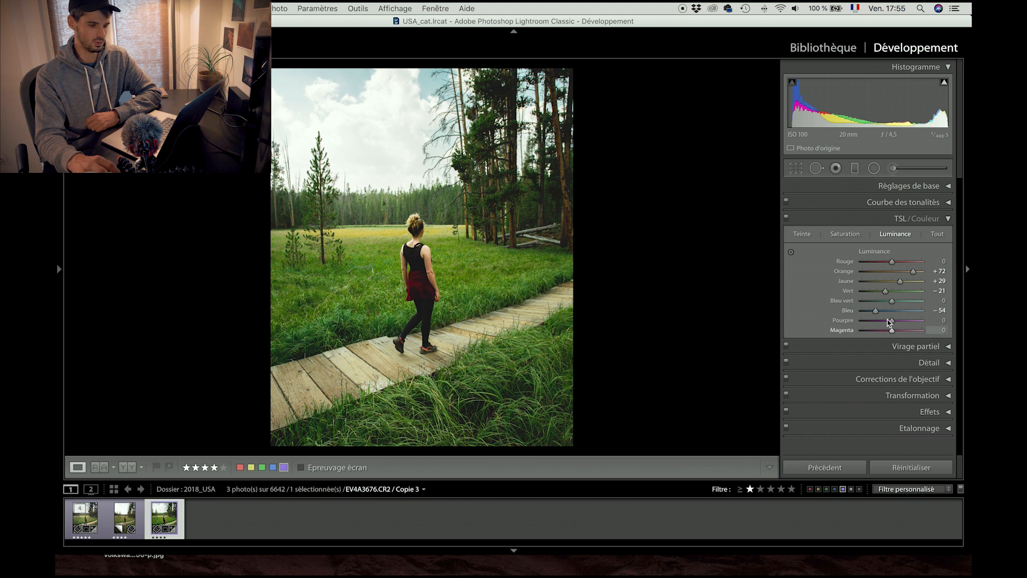
left_click_drag(876, 315, 879, 314)
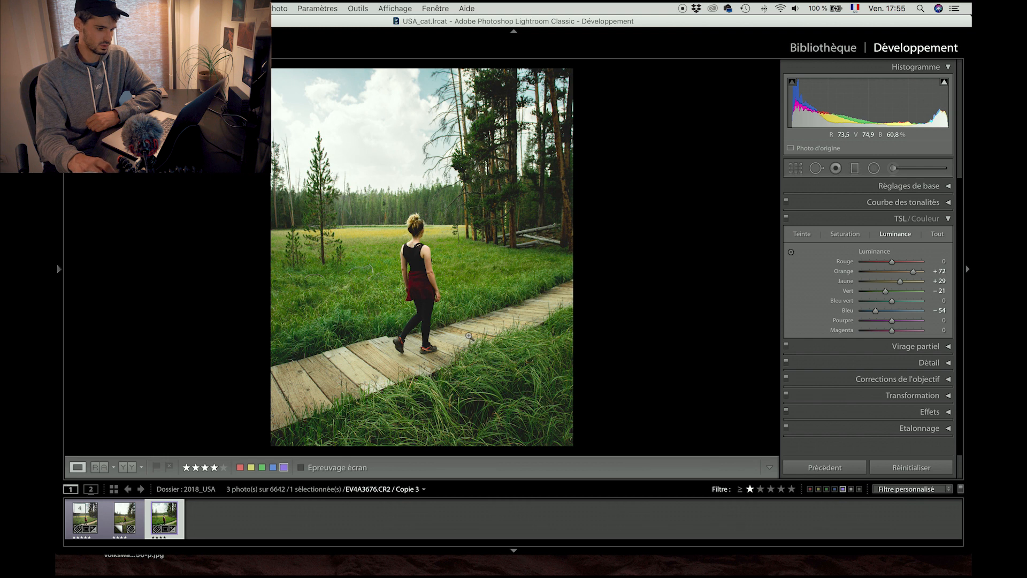
Step: Check the woman's skin tones close up and set the white balance Teinte to +13 in Réglages de base
left_click(853, 218)
left_click(849, 185)
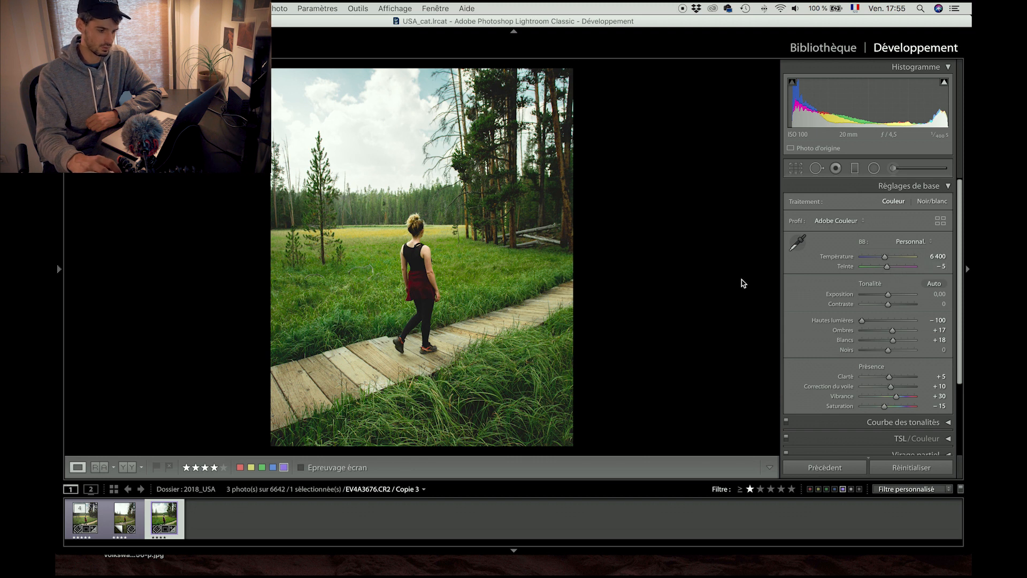
left_click(424, 250)
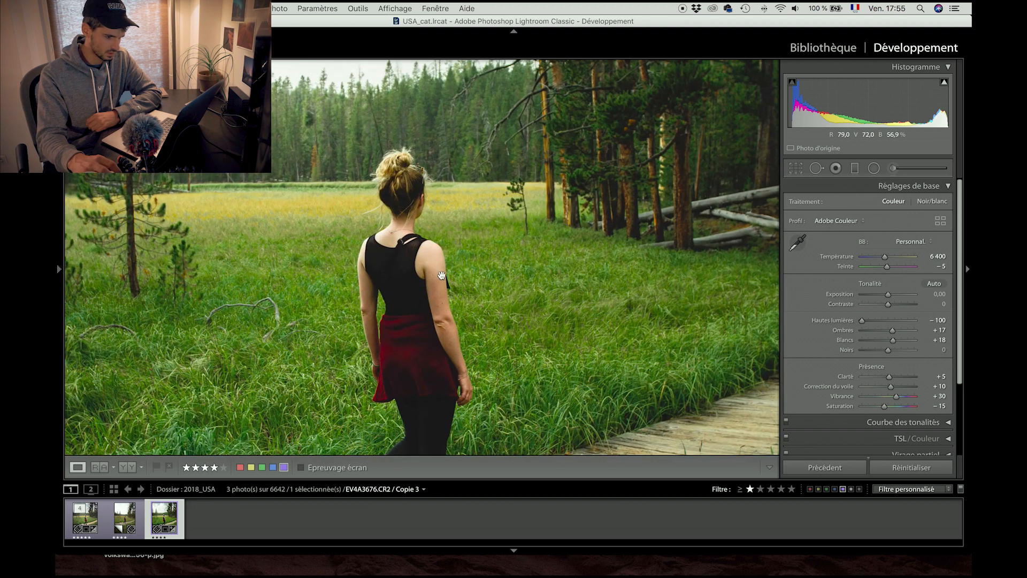
left_click(432, 255)
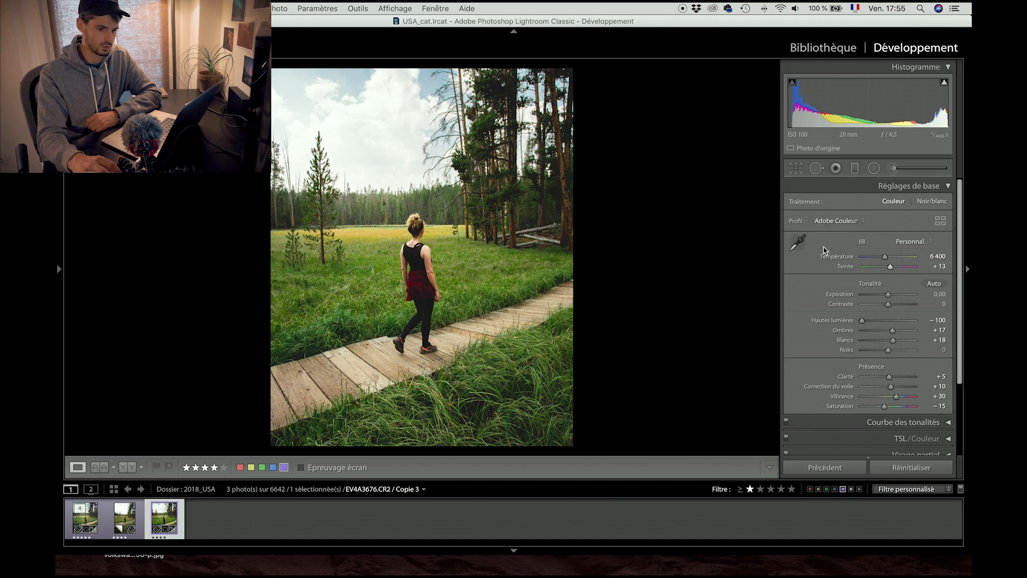
left_click(853, 187)
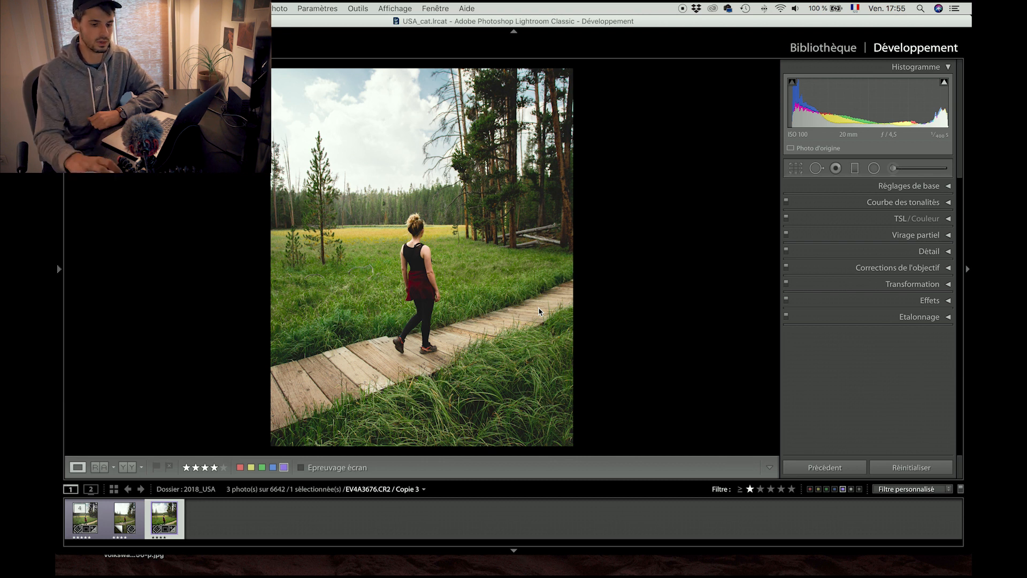
left_click(849, 217)
left_click(849, 201)
left_click(844, 189)
left_click(845, 189)
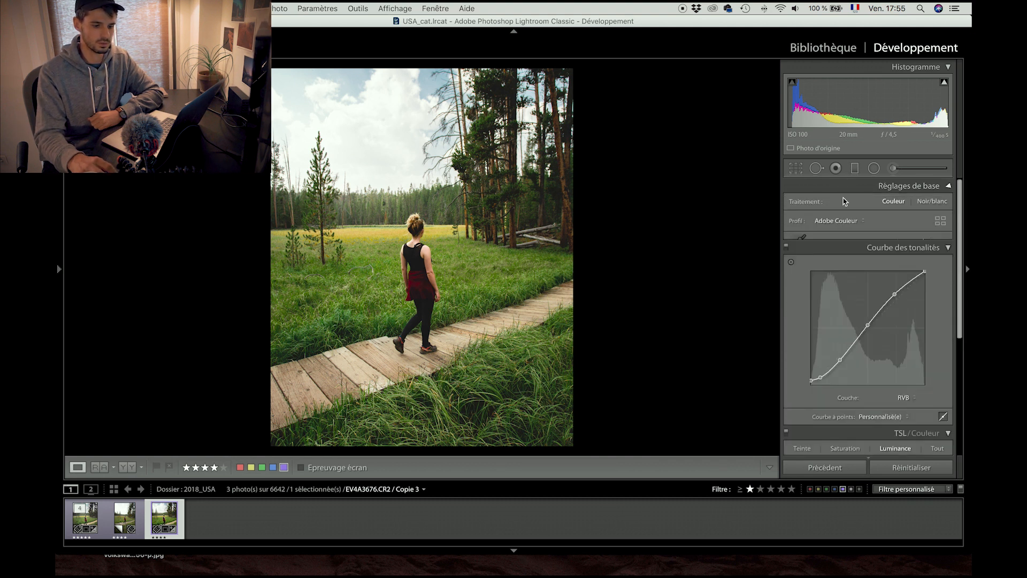
left_click(846, 203)
left_click(846, 218)
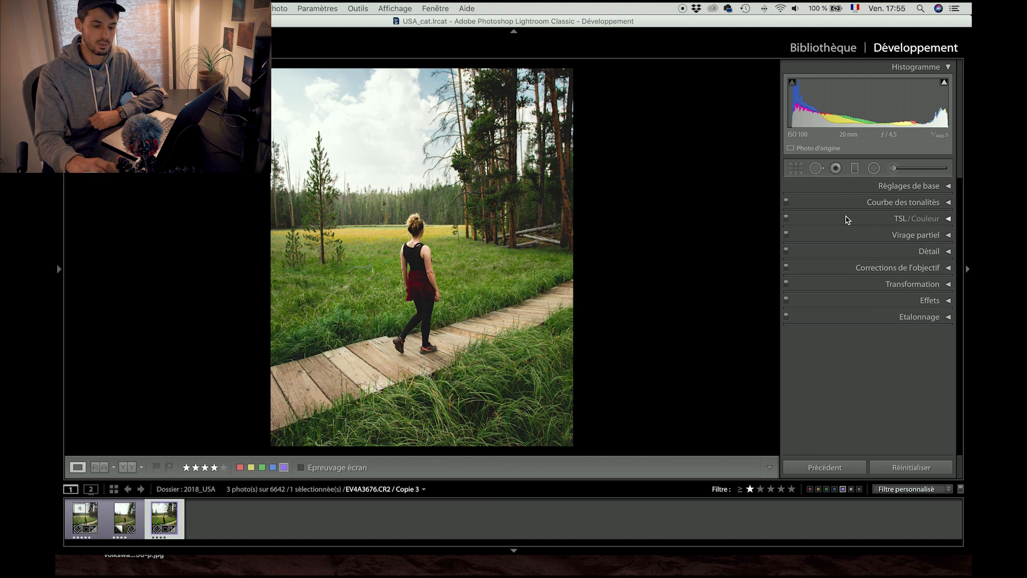
Step: Split-tone the highlights with Teinte 196, Saturation 12 and the shadows with Teinte 19, Saturation 11, and compare with Virage partiel off
left_click(844, 234)
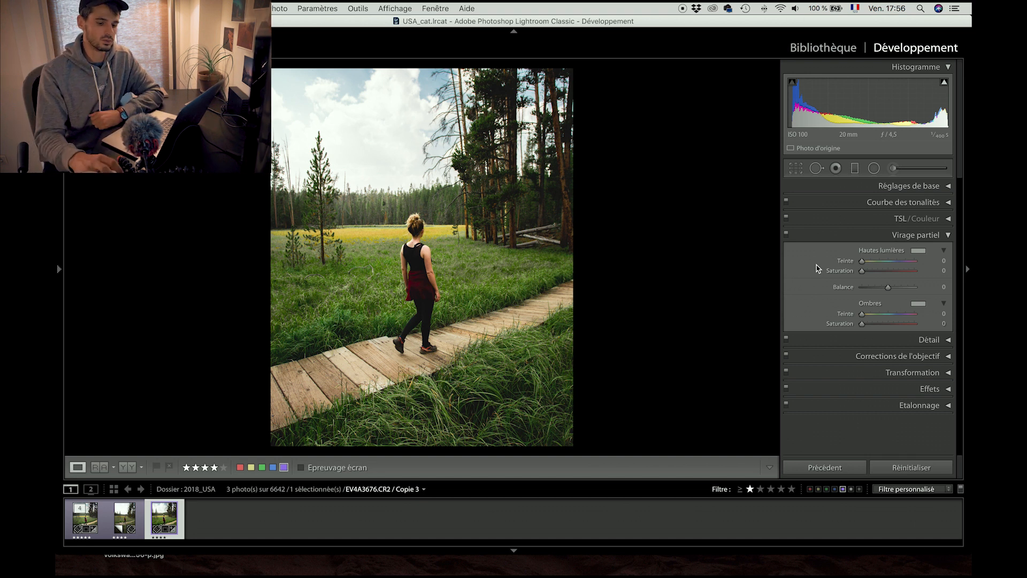
mouse_move(872, 260)
left_mouse_down()
mouse_move(892, 271)
mouse_move(867, 273)
left_mouse_up()
left_click_drag(868, 317, 872, 329)
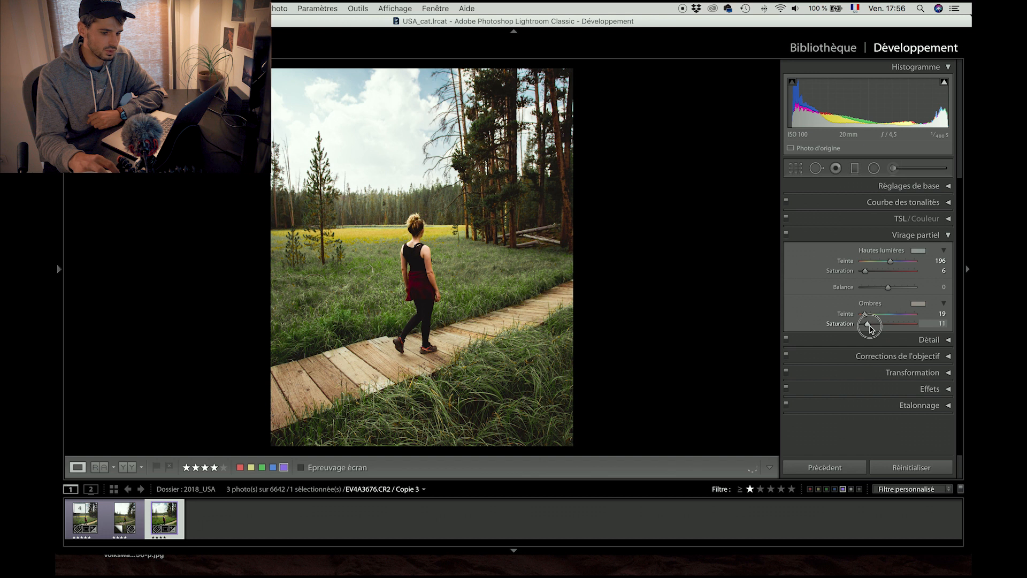
left_click_drag(867, 273, 869, 274)
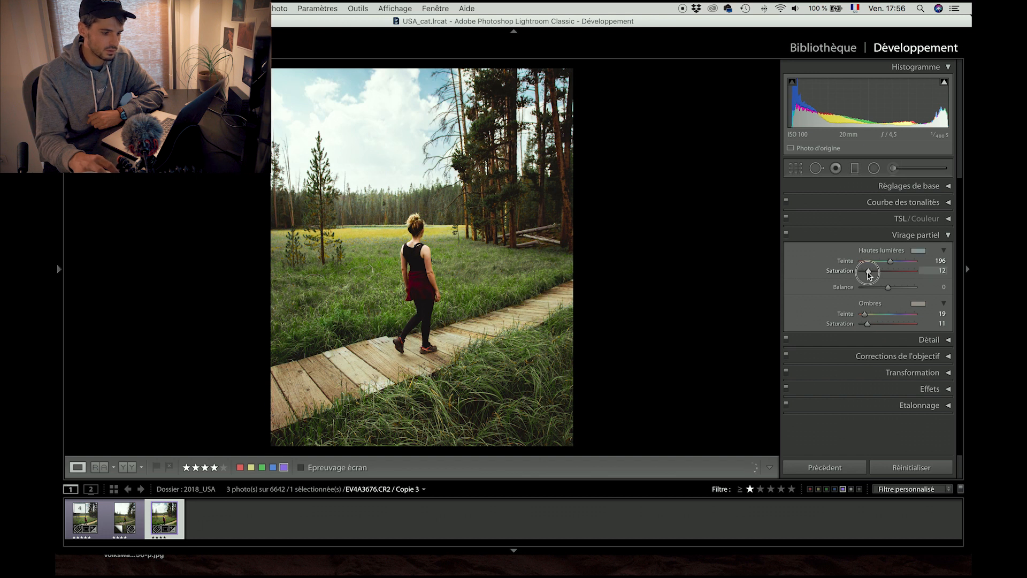
left_click(786, 235)
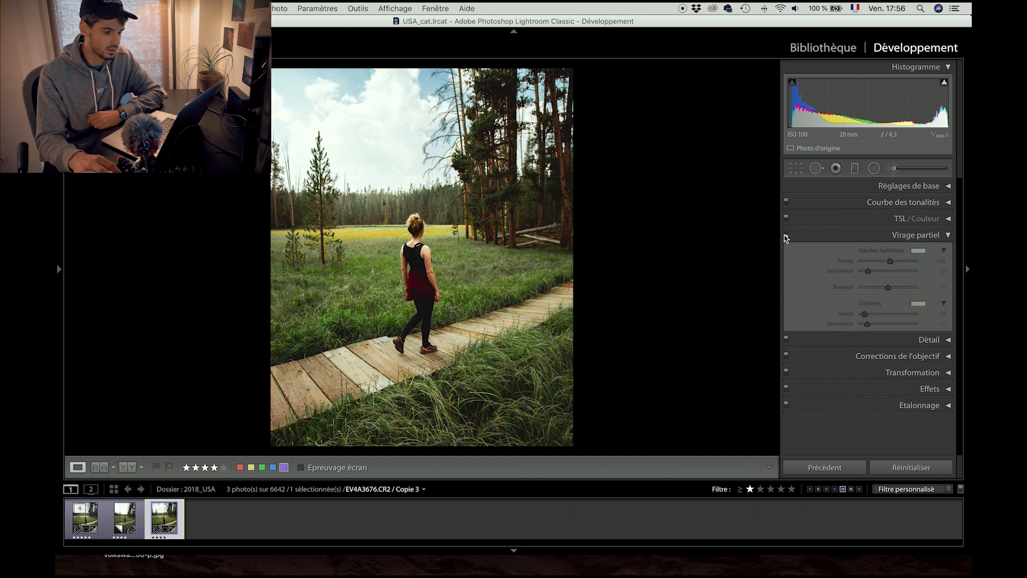
left_click(785, 235)
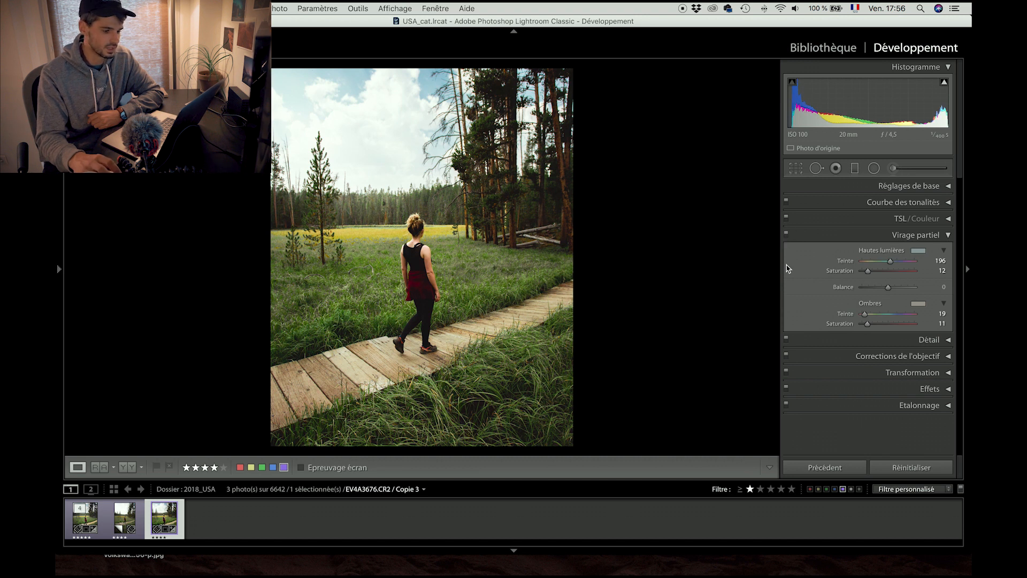
Step: Try reversed split toning with highlights Teinte 28 and shadows Teinte 196, and compare it with Virage partiel off
left_click(866, 261)
left_click(890, 314)
left_click(786, 236)
left_click(787, 236)
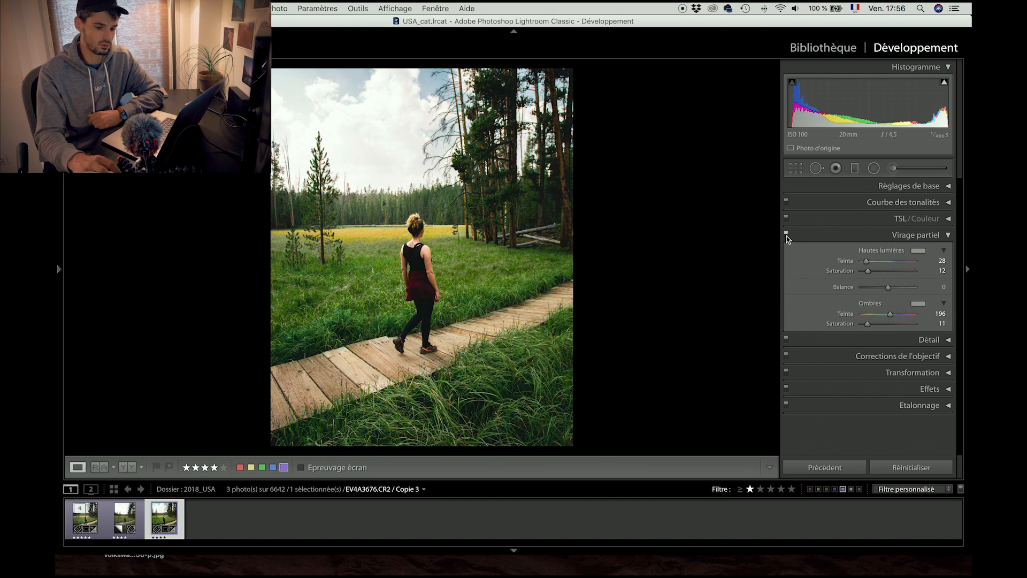
Step: Set split toning to Teinte 208 and Saturation 9 for the highlights and Teinte 22 for the shadows, and collapse Virage partiel
left_click(892, 261)
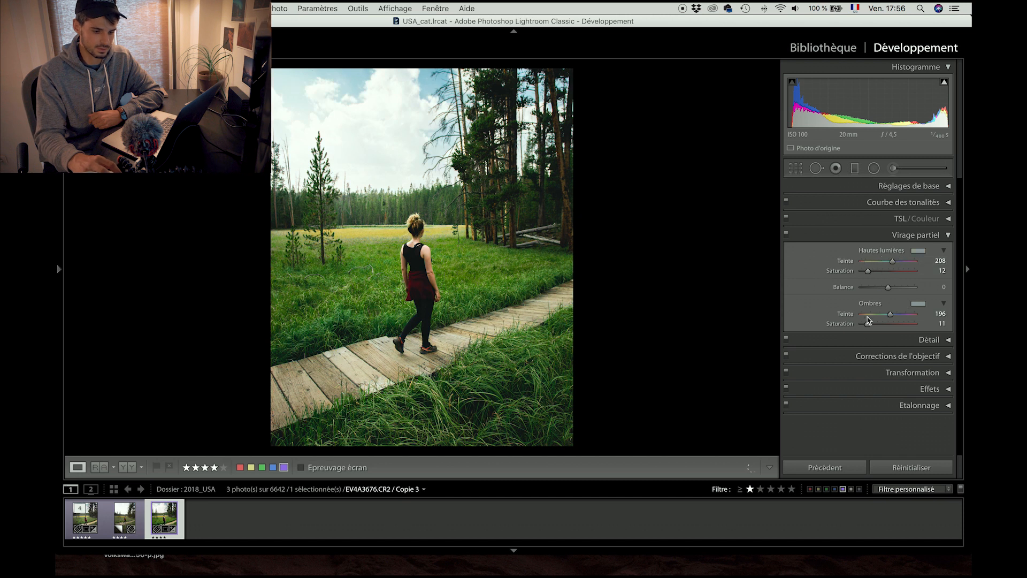
left_click(865, 315)
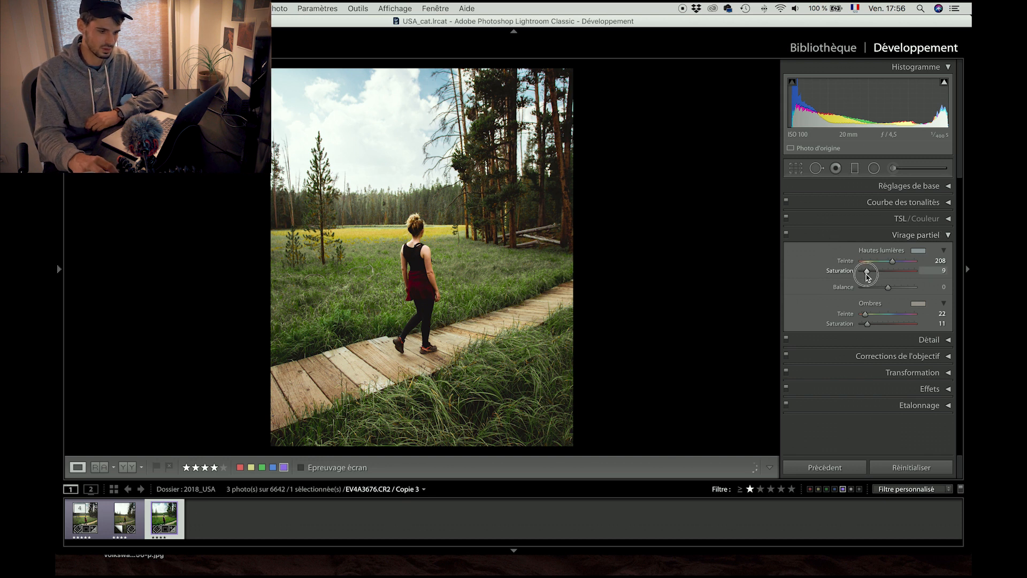
left_click(860, 235)
Step: Activate the lens correction profile with Vignetage at 0, and compare the photo with and without the correction
left_click(837, 267)
left_click(792, 289)
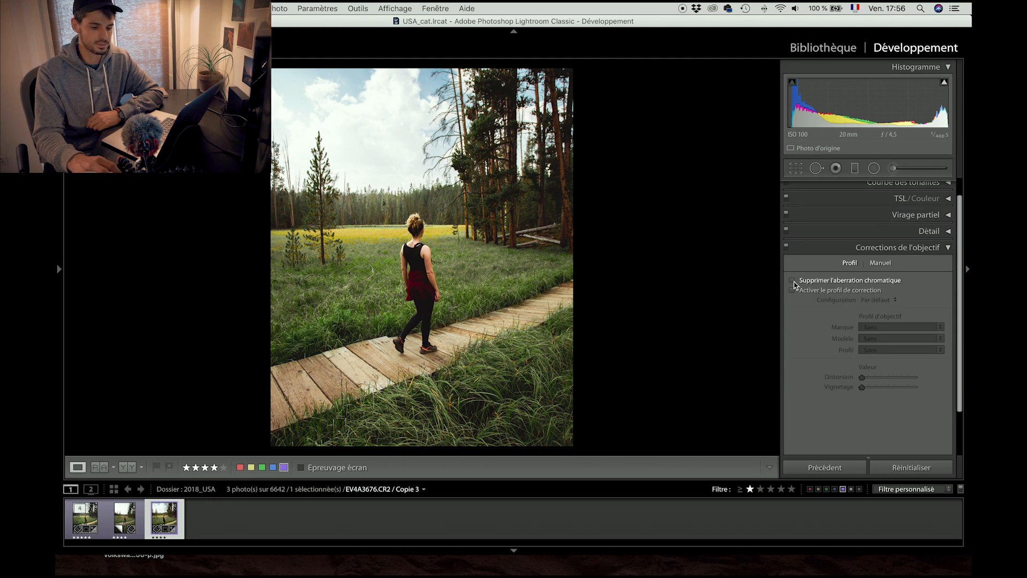
left_click_drag(879, 387, 784, 395)
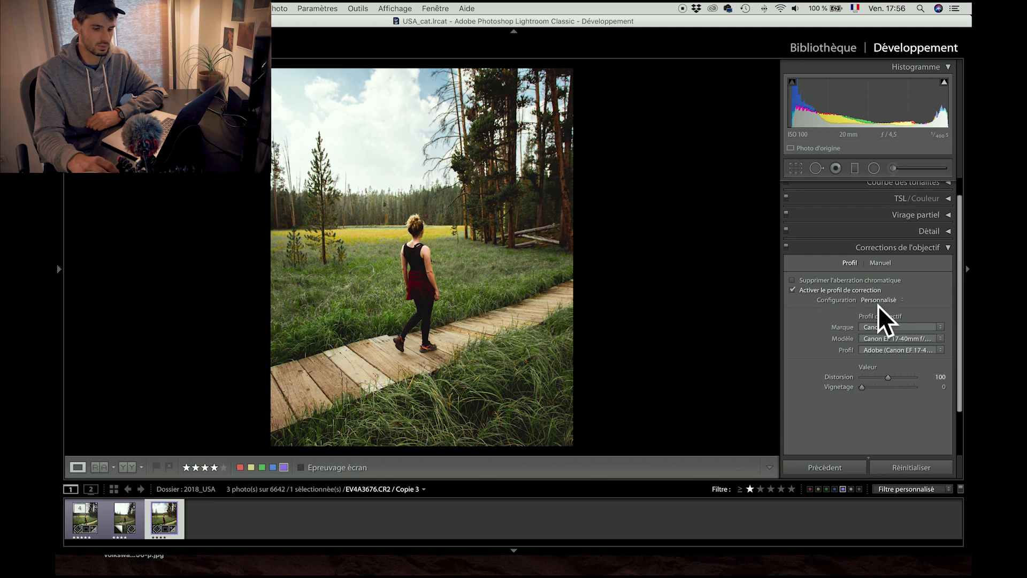
left_click(788, 248)
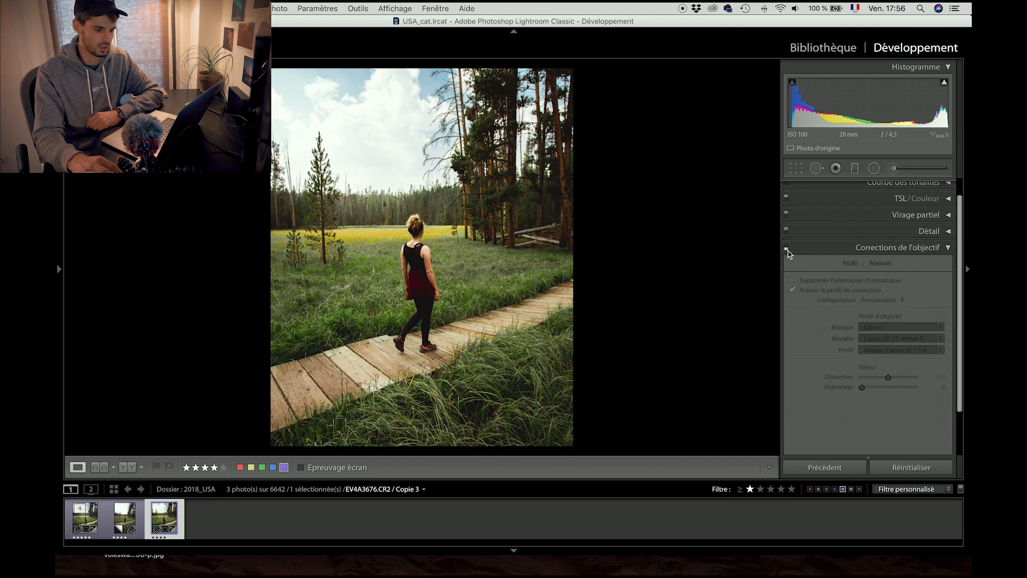
left_click(787, 249)
left_click(912, 248)
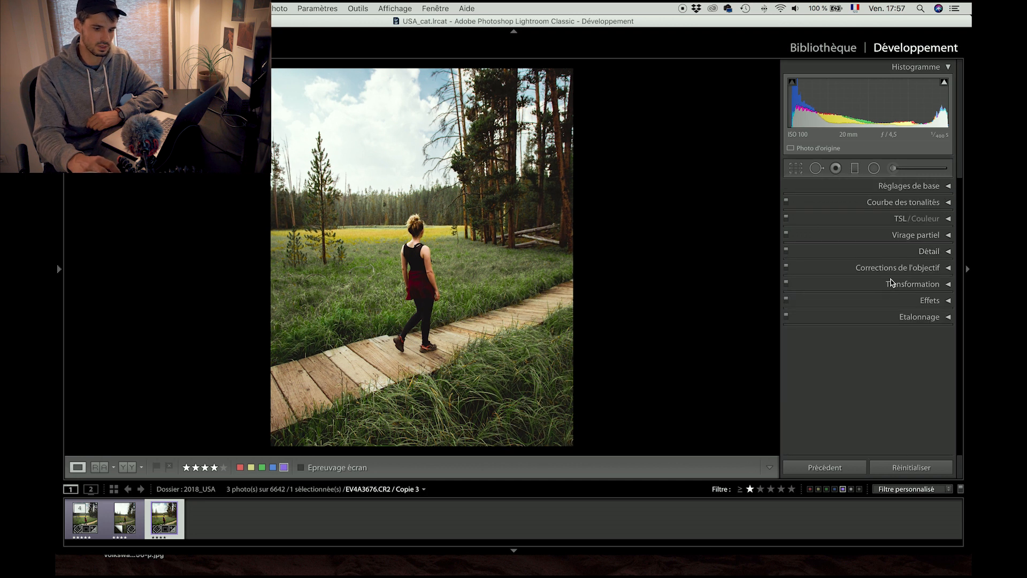
Step: Add a post-crop vignette with Gain −21 and film grain with Valeur, Taille and Cassure all at 10
left_click(865, 301)
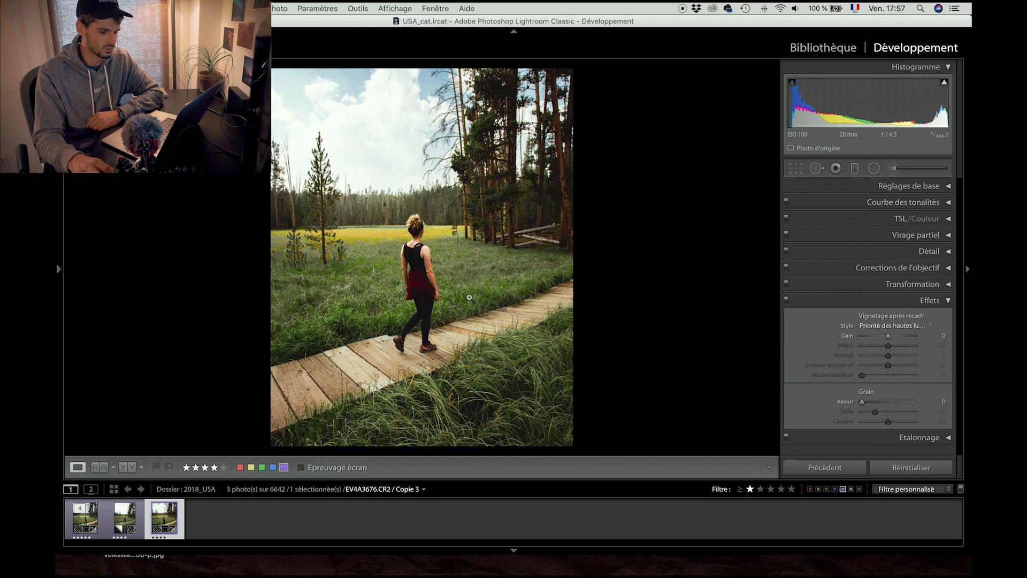
left_click_drag(889, 336, 882, 336)
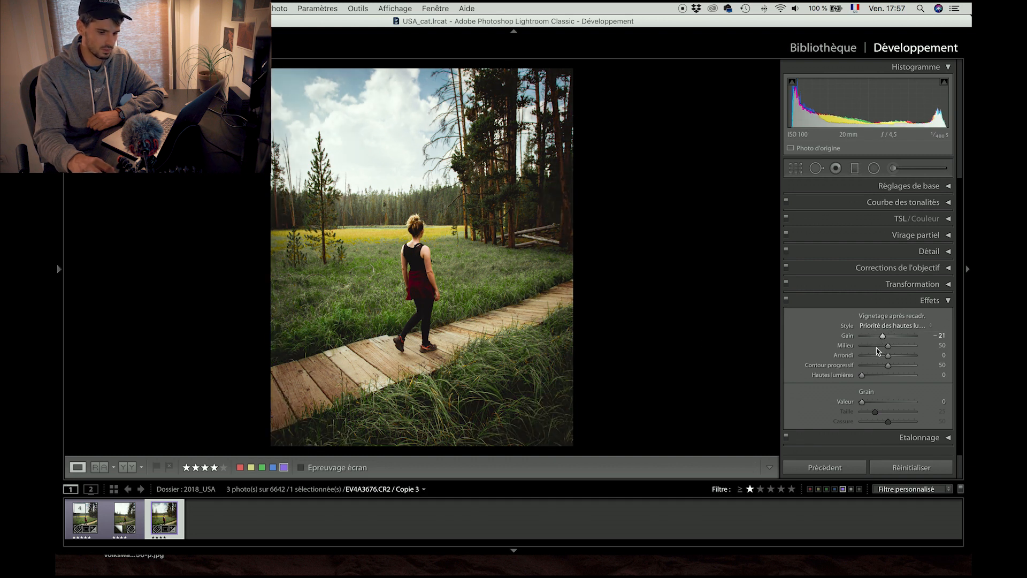
left_click_drag(862, 402, 862, 429)
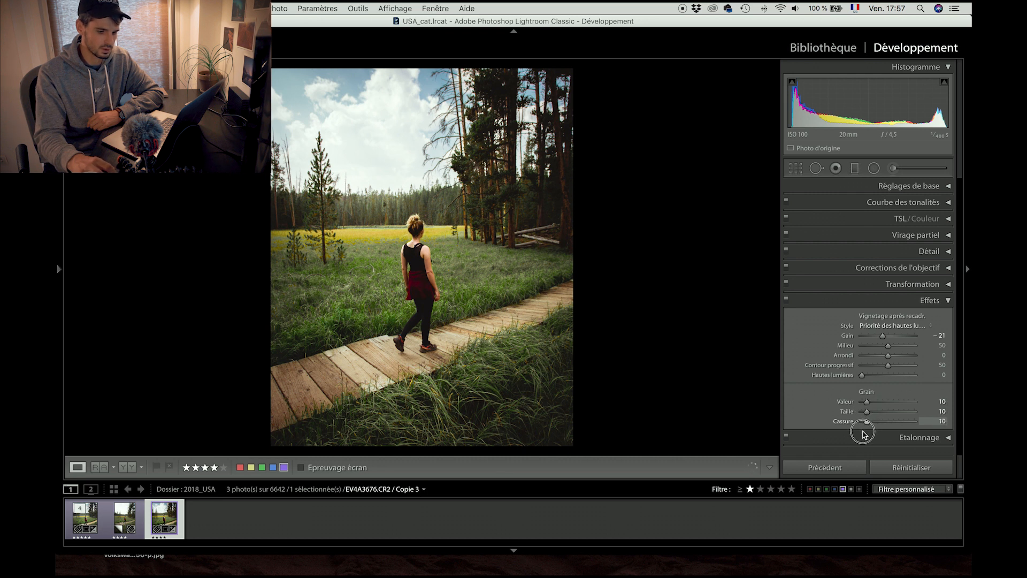
Step: Set the green primary in Etalonnage to Teinte +40 and Saturation −16
left_click(843, 302)
left_click(869, 317)
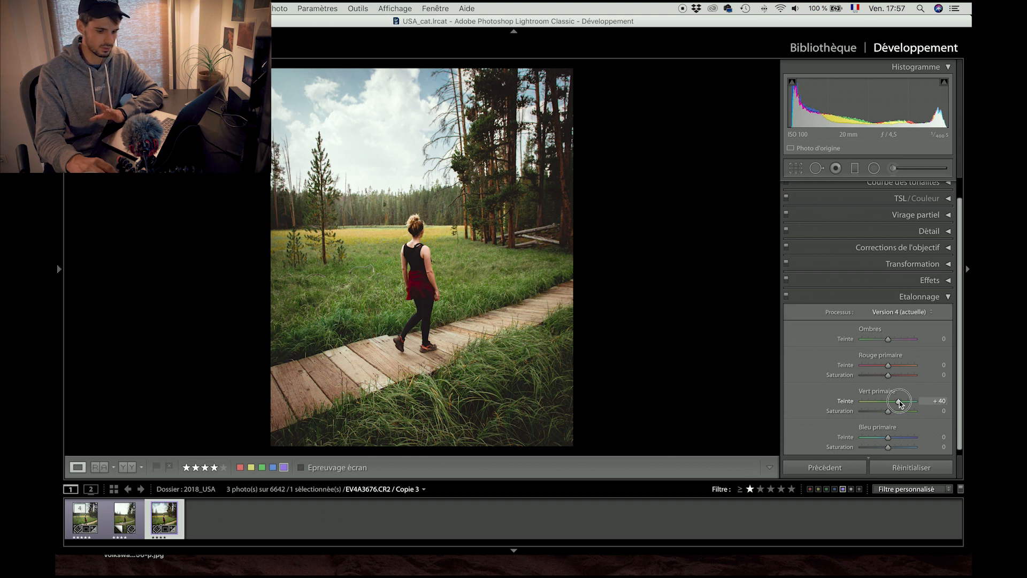
left_click_drag(888, 411, 885, 412)
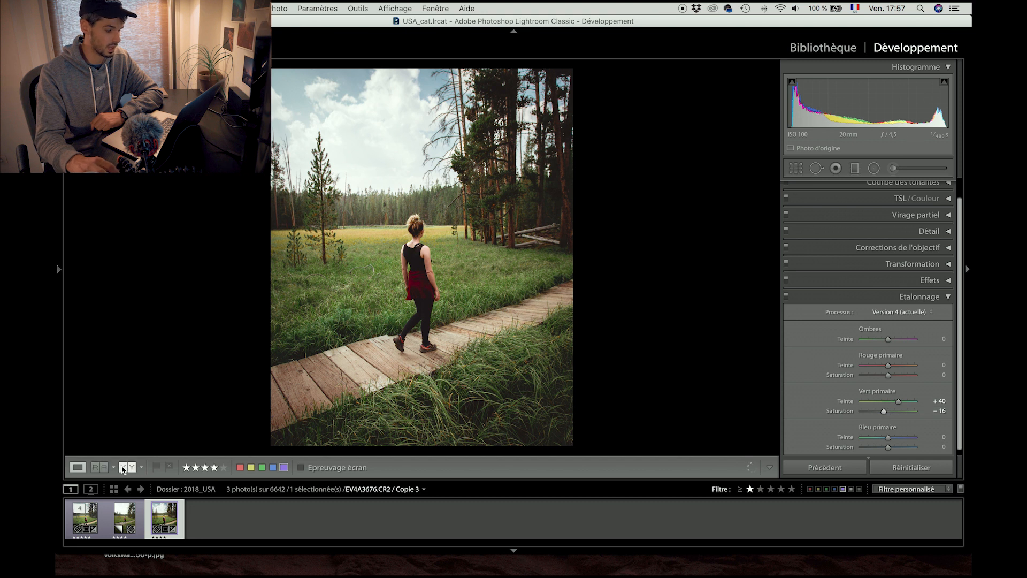
Step: Compare the retouched photo side by side with the second filmstrip copy as the reference photo
key("shift+r")
left_click_drag(125, 517, 151, 357)
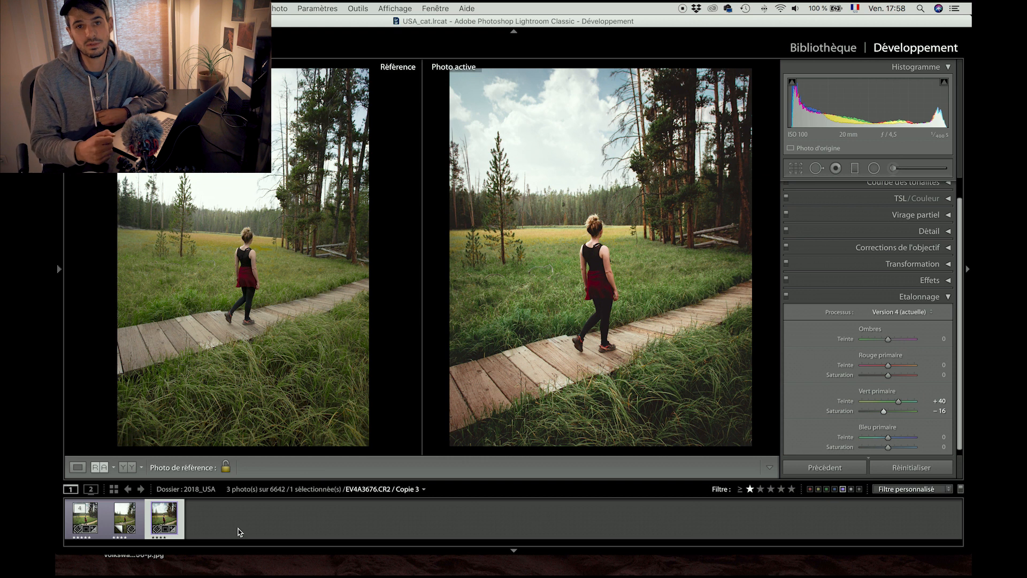